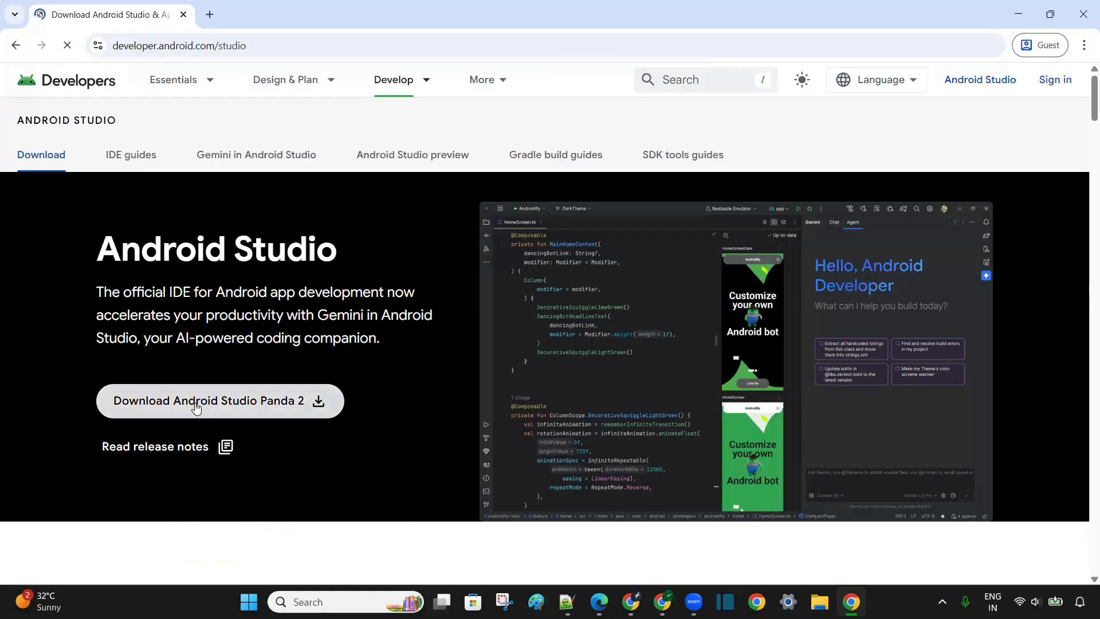
Agree to the license terms, download Android Studio Panda 2 for Windows and check its download progress.
left_click(197, 405)
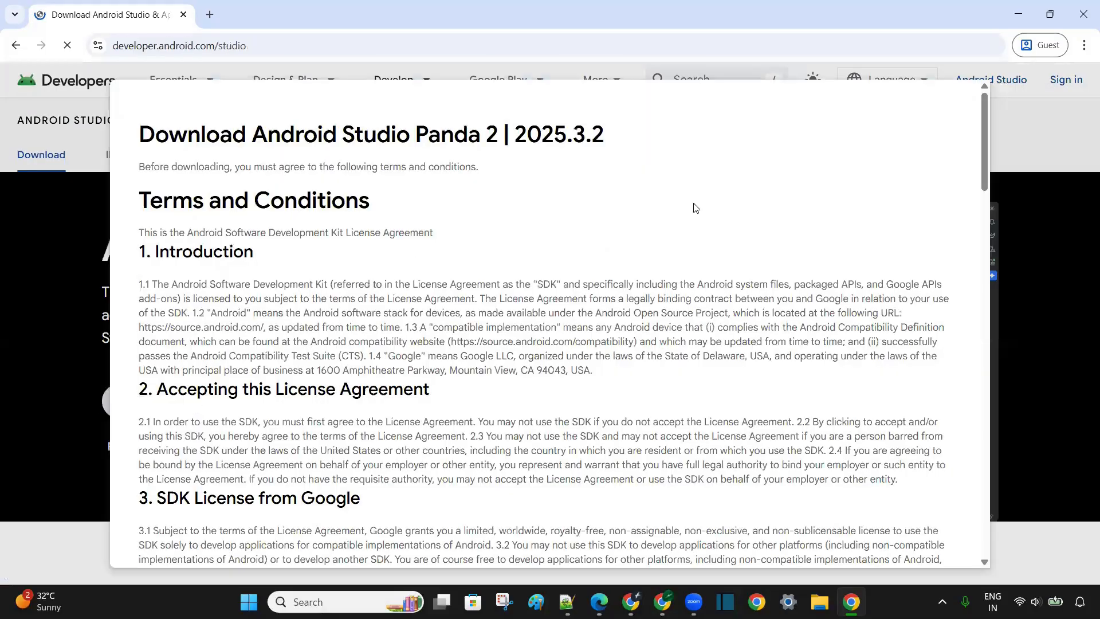
scroll(594, 418, "down", 5)
scroll(595, 418, "down", 7)
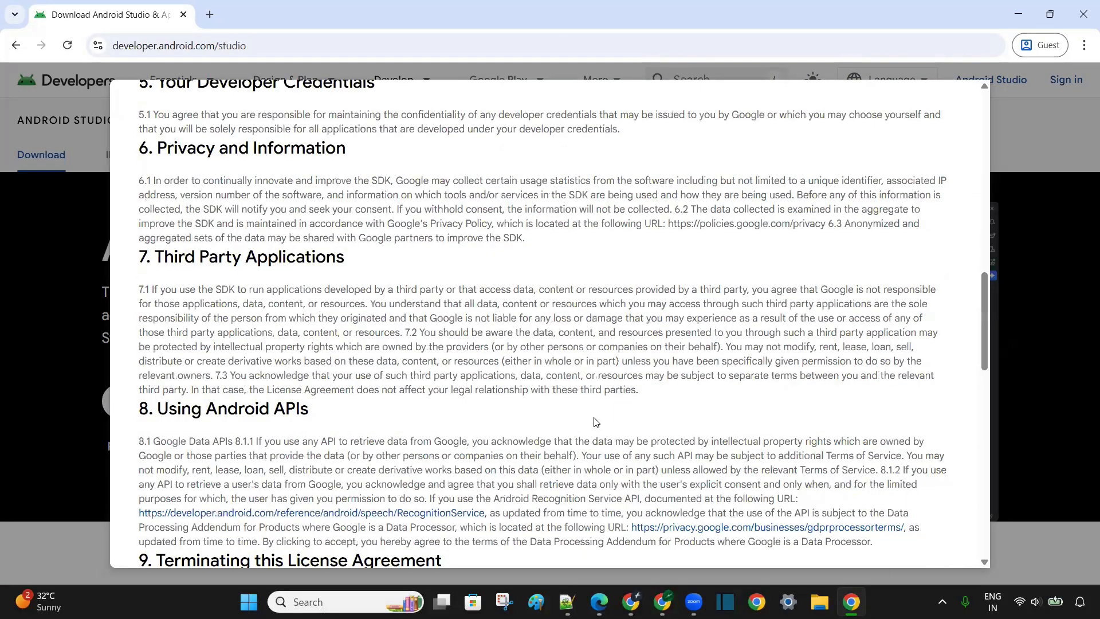
scroll(595, 418, "down", 10)
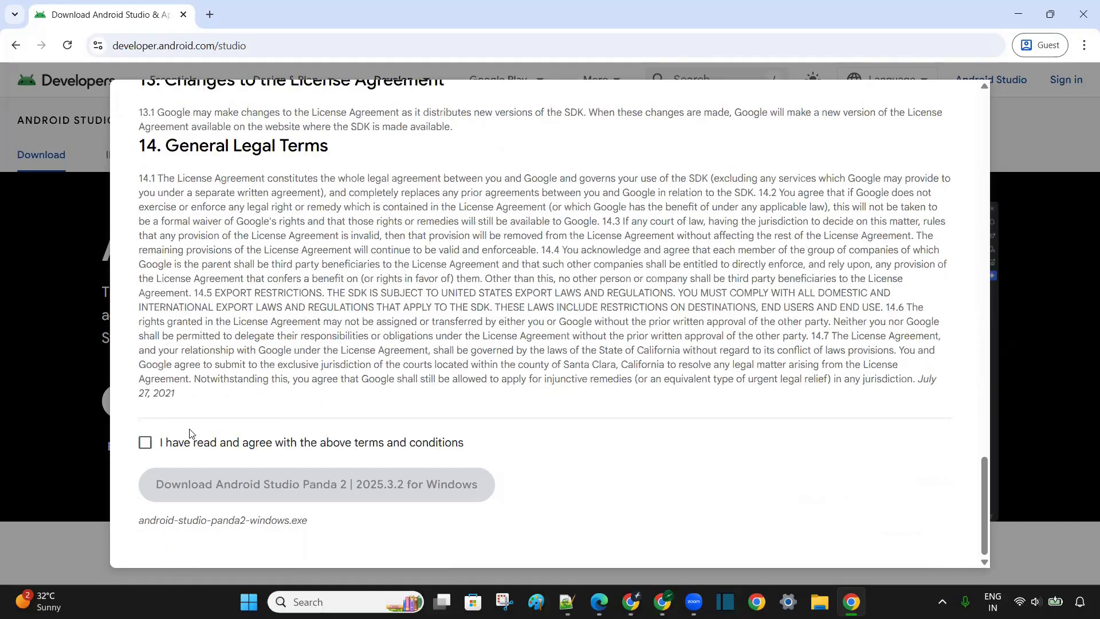
left_click(145, 444)
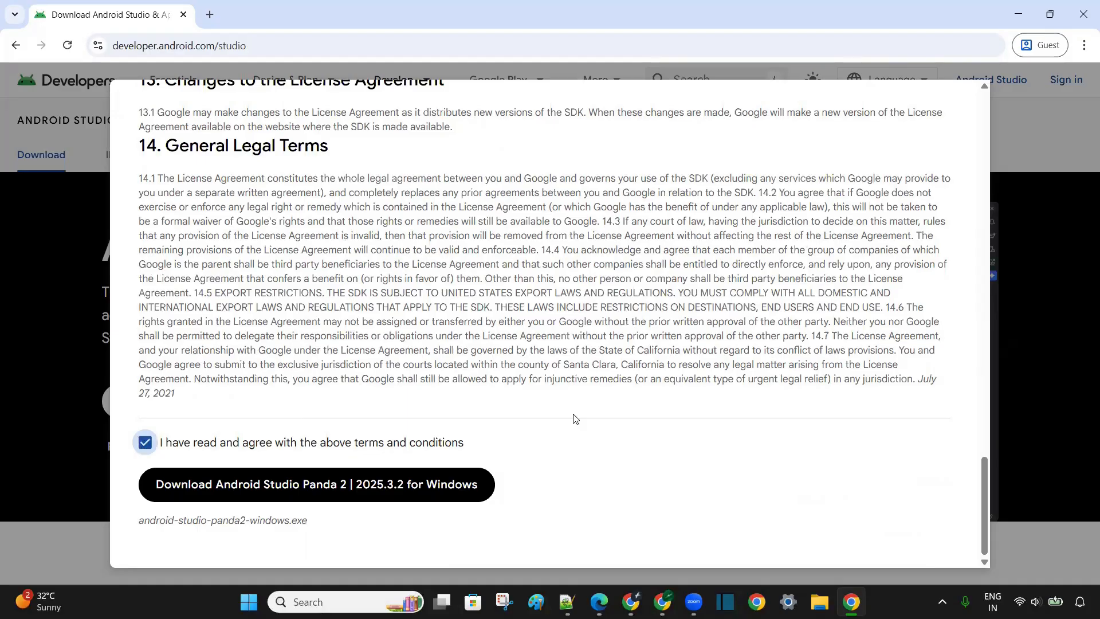
left_click(288, 488)
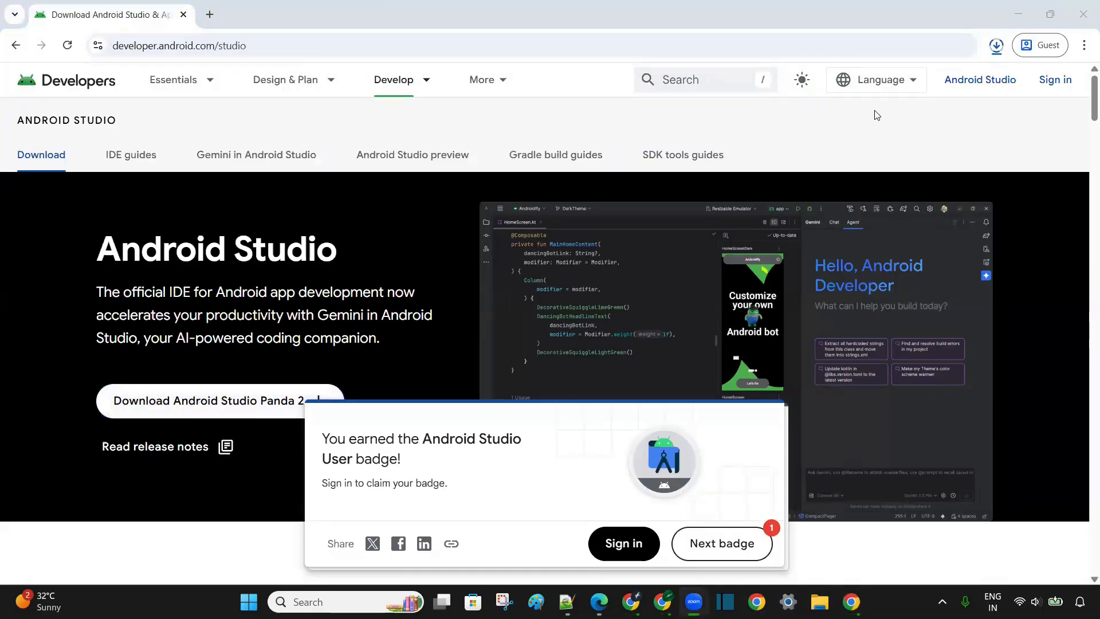
left_click(996, 47)
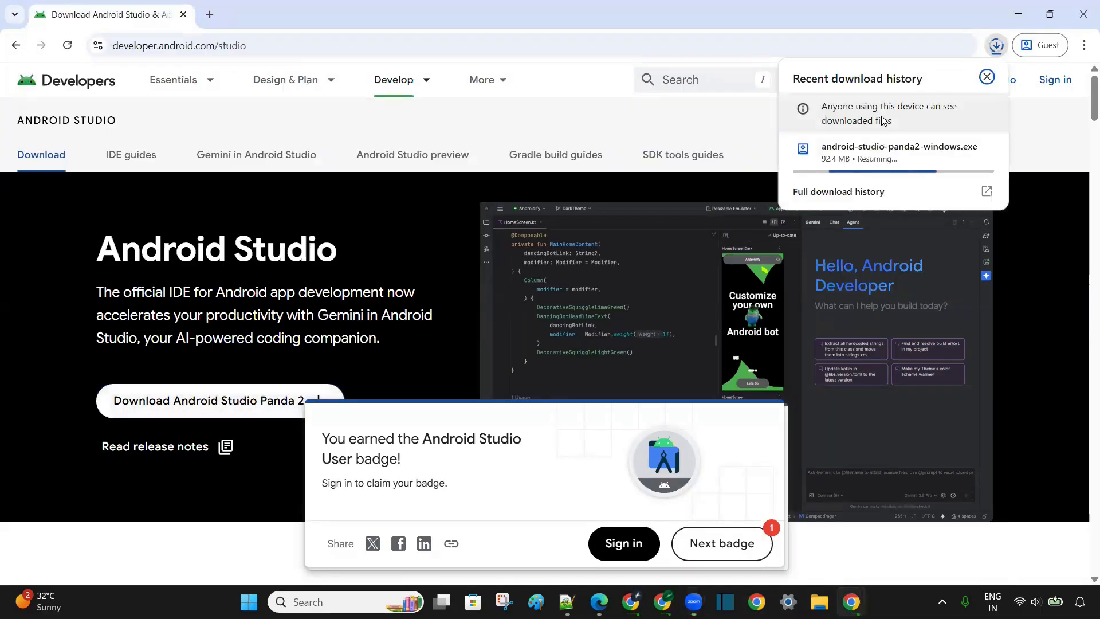
mouse_move(883, 163)
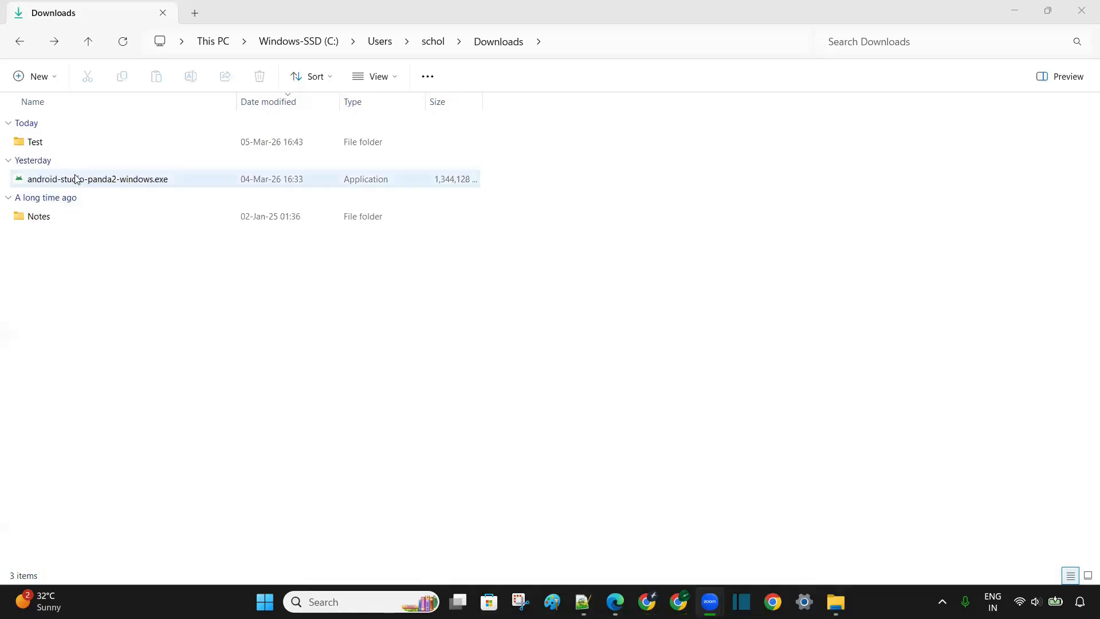
Run android-studio-panda2-windows.exe and install Android Studio with Android Virtual Device, keeping the default install location and Start Menu folder.
left_click(143, 182)
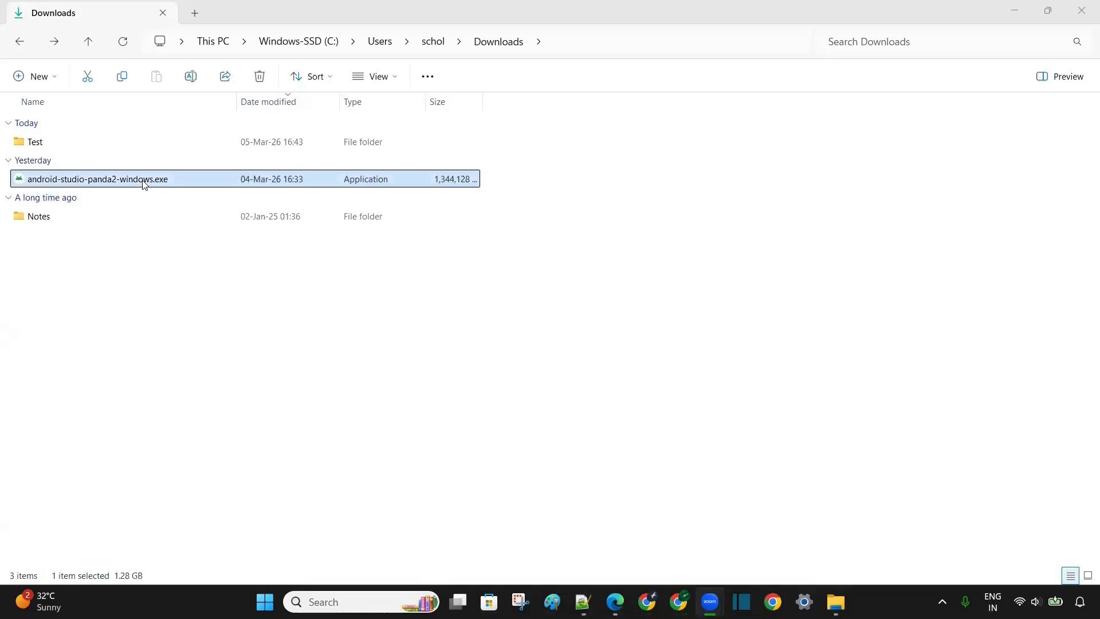
double_click(171, 180)
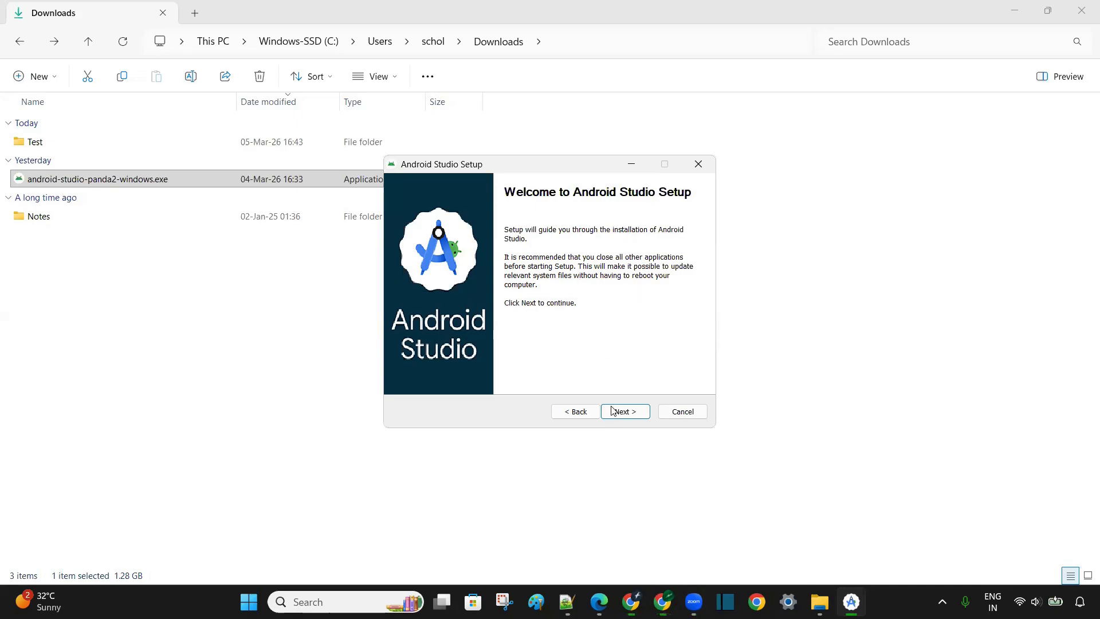
left_click(627, 414)
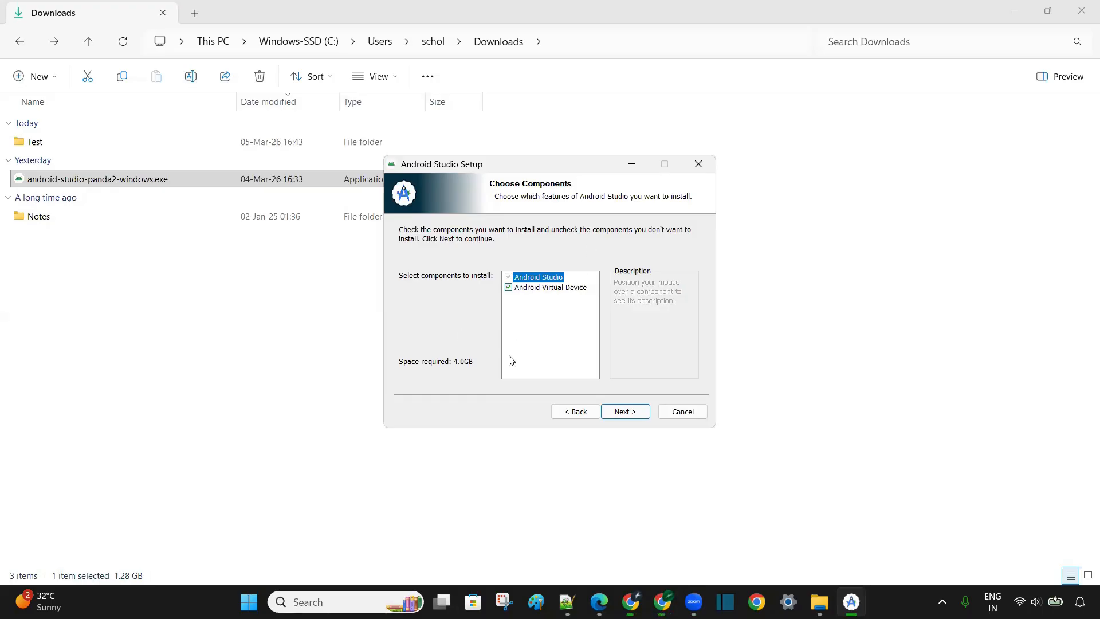
left_click(635, 413)
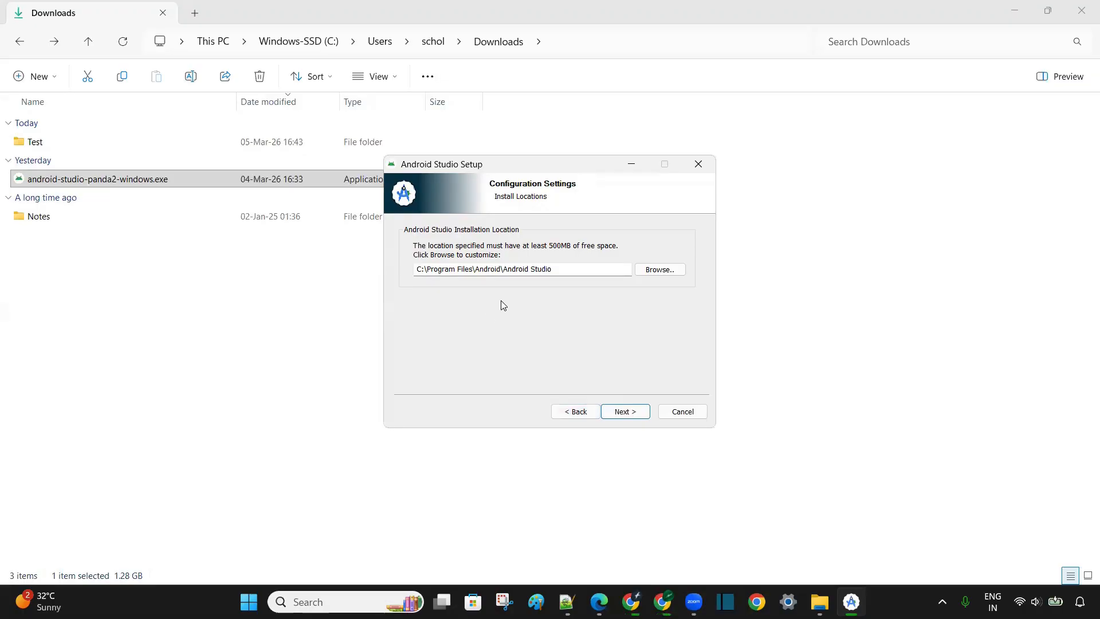
left_click(634, 411)
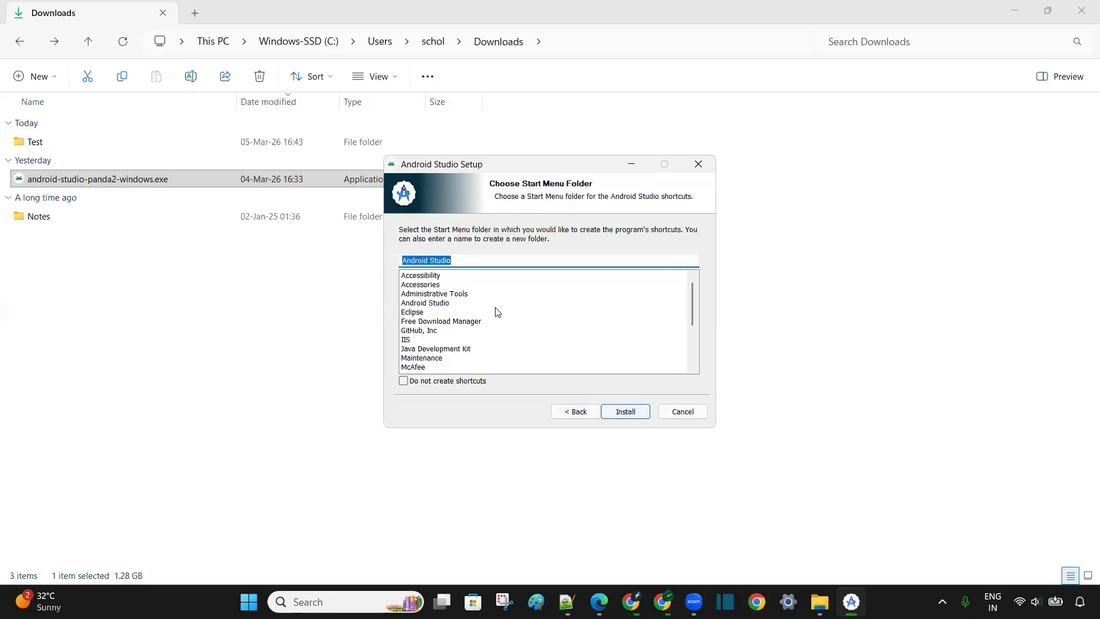
left_click(633, 410)
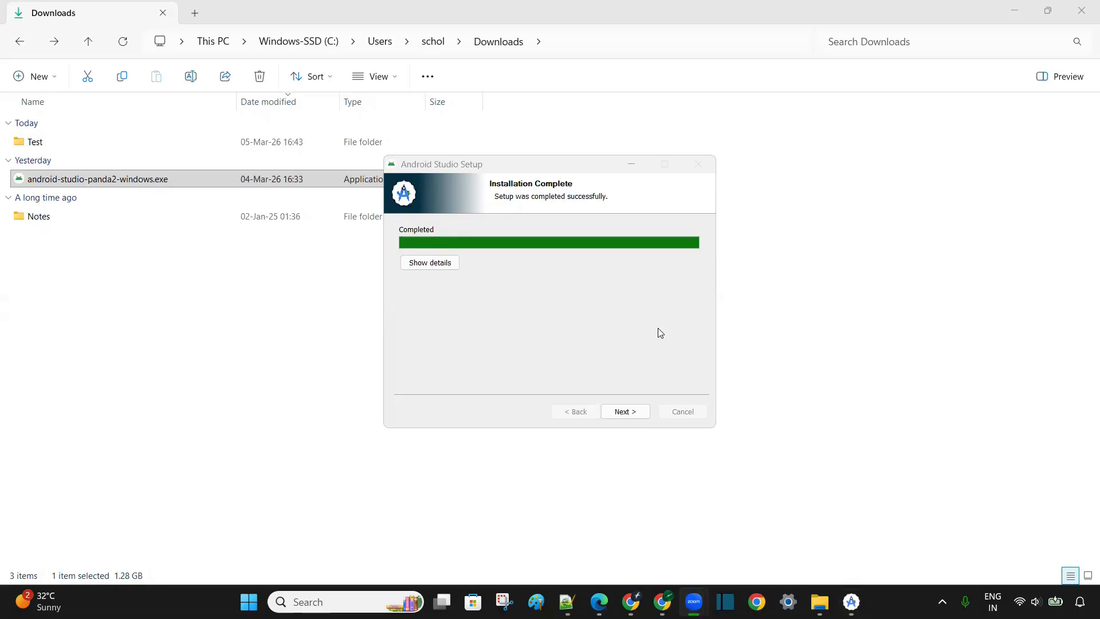
Finish the Android Studio setup with the option to start Android Studio turned off.
left_click(630, 412)
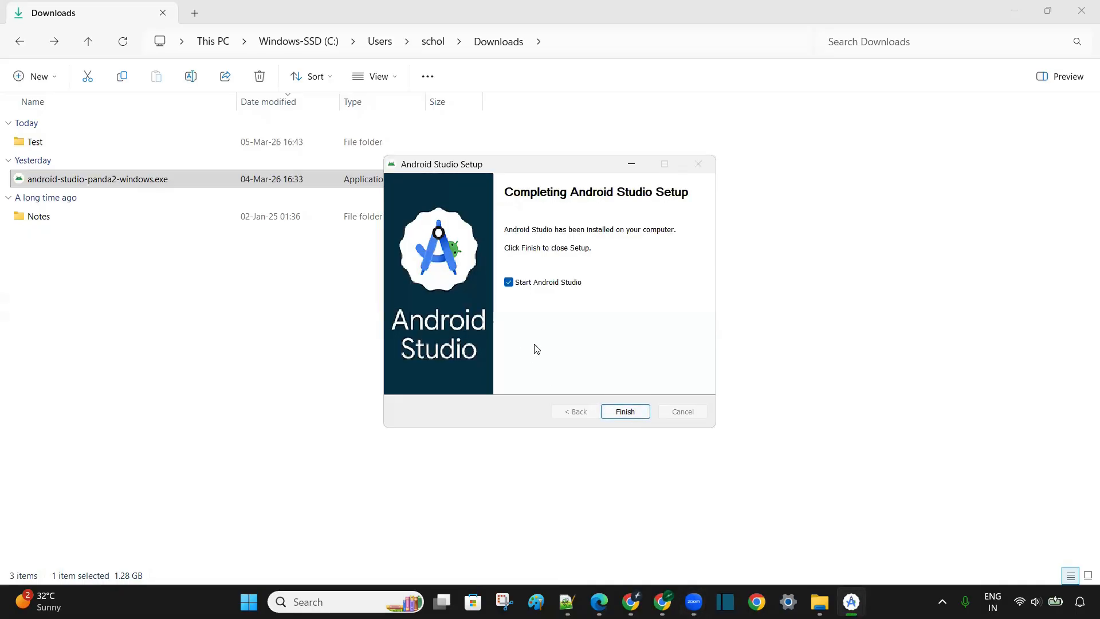
left_click(508, 282)
left_click(637, 412)
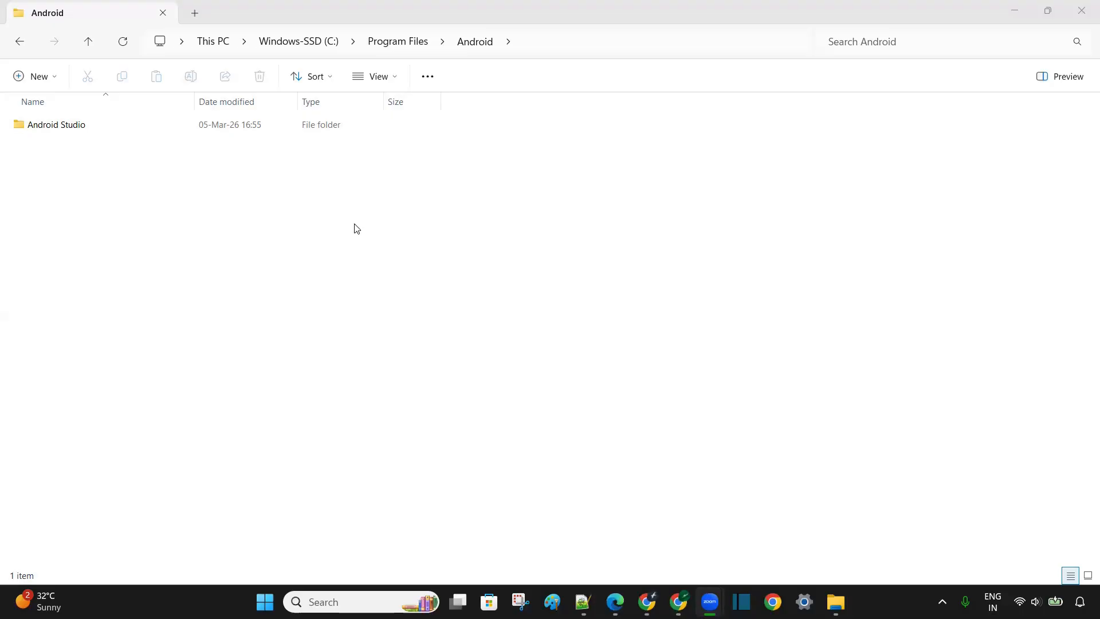
Open the bin folder of the Android Studio installation under Program Files\Android and locate studio64.exe.
left_click(395, 42)
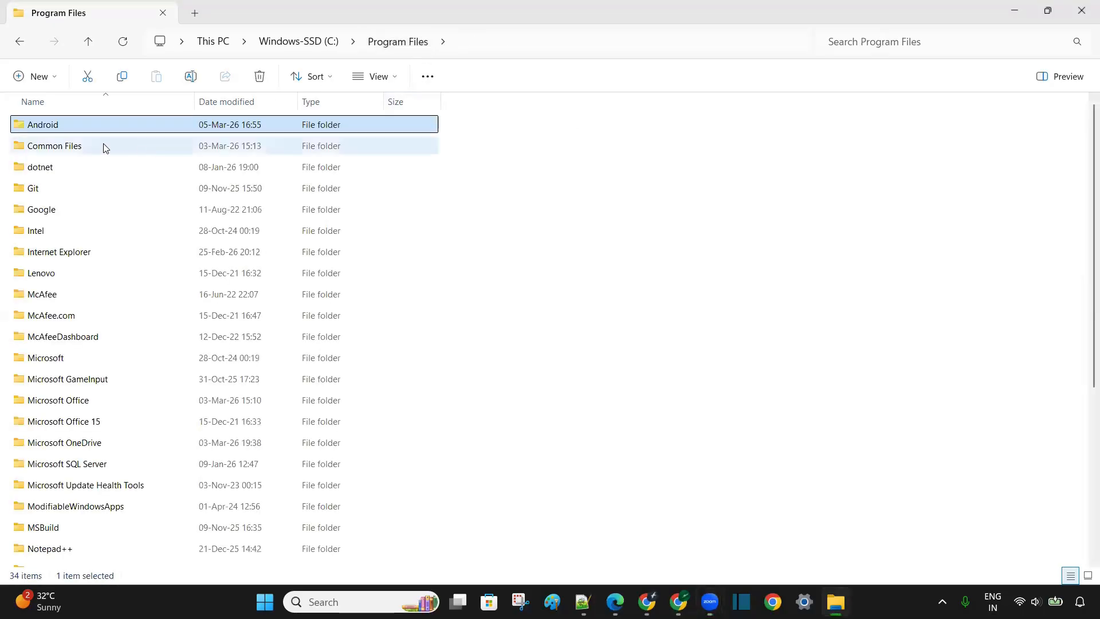
mouse_move(97, 130)
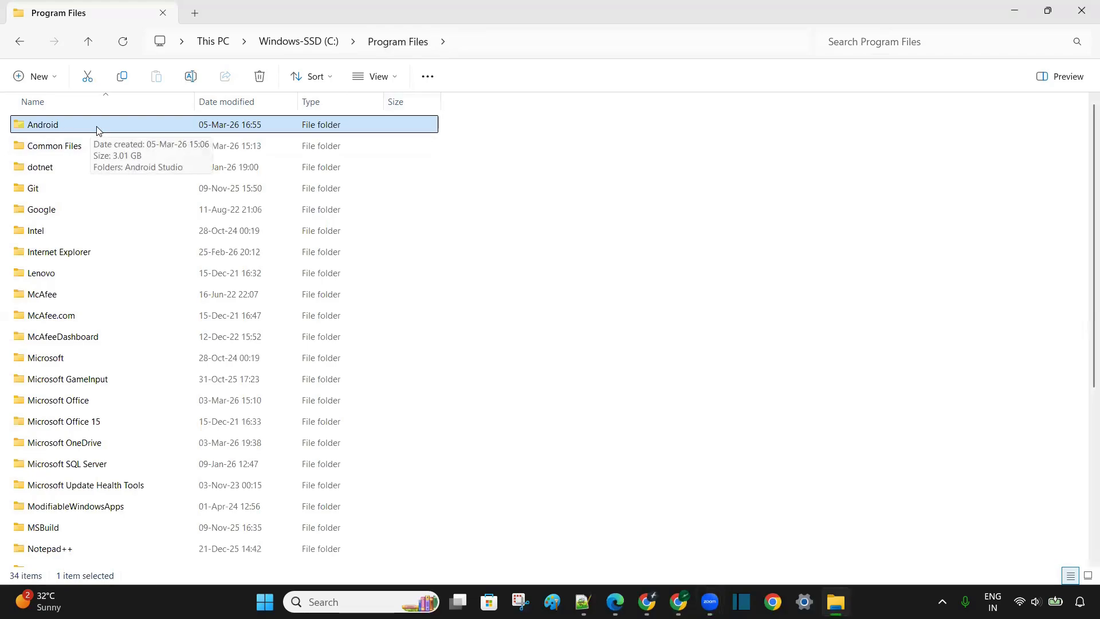
double_click(77, 128)
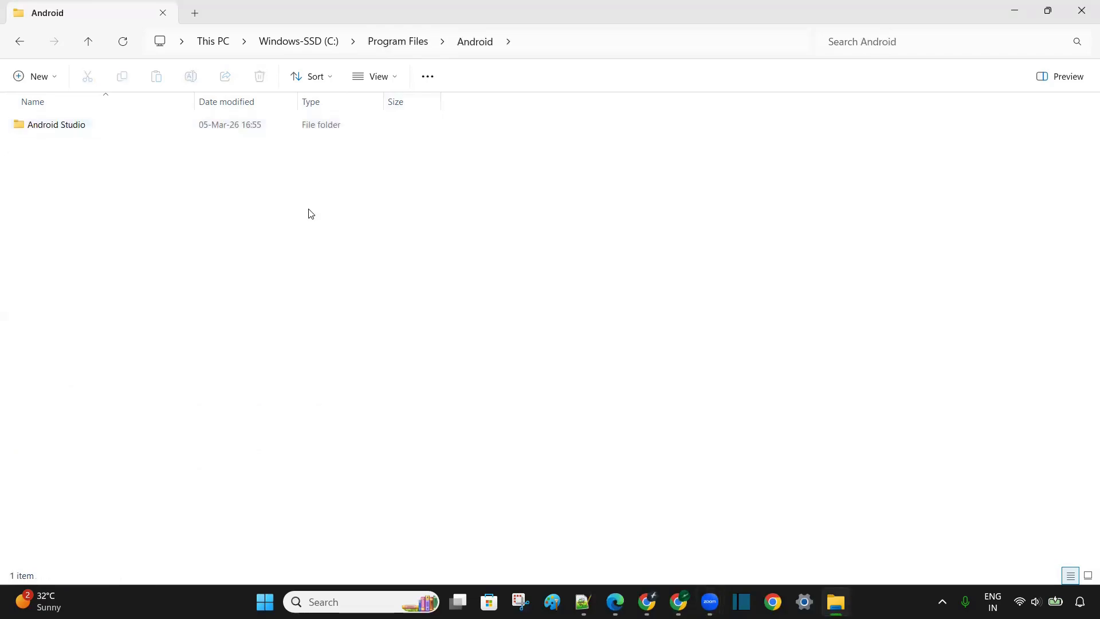
double_click(80, 128)
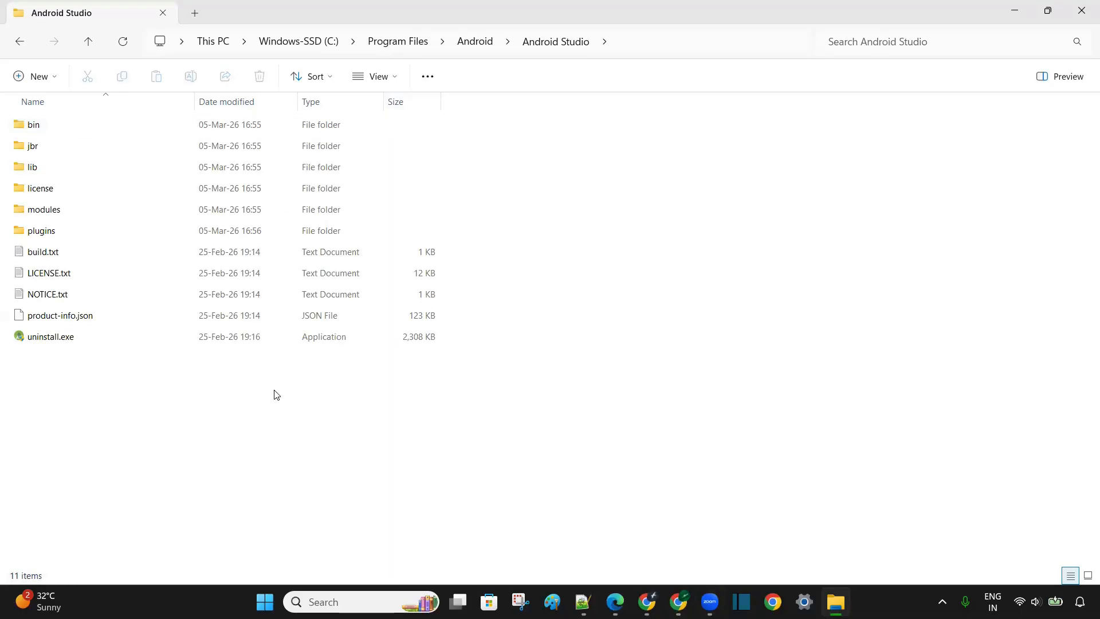
double_click(36, 126)
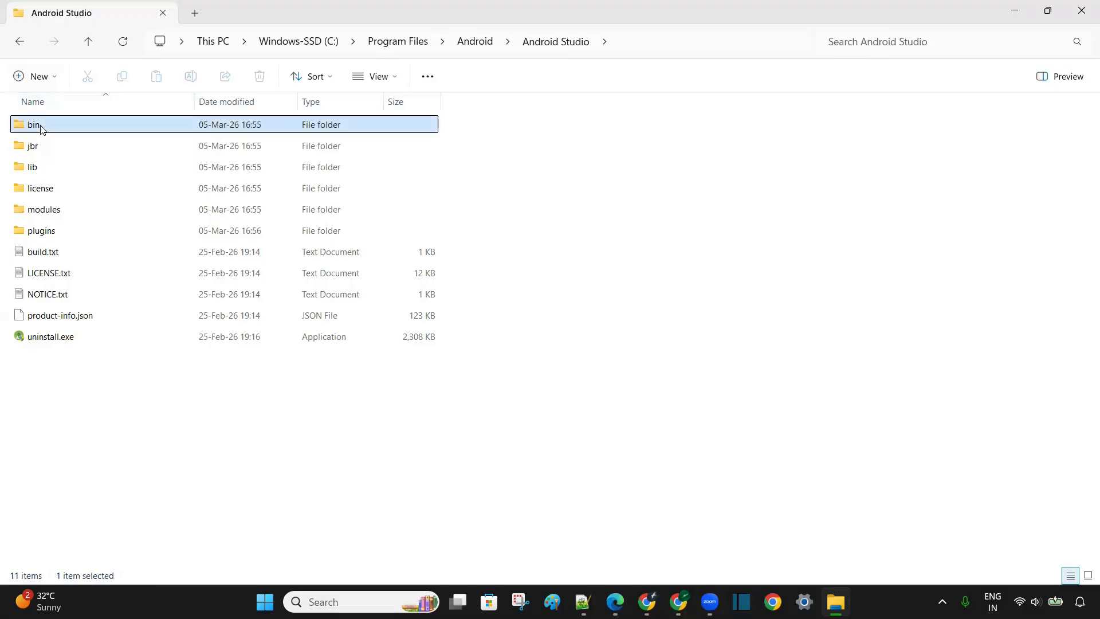
scroll(231, 338, "down", 3)
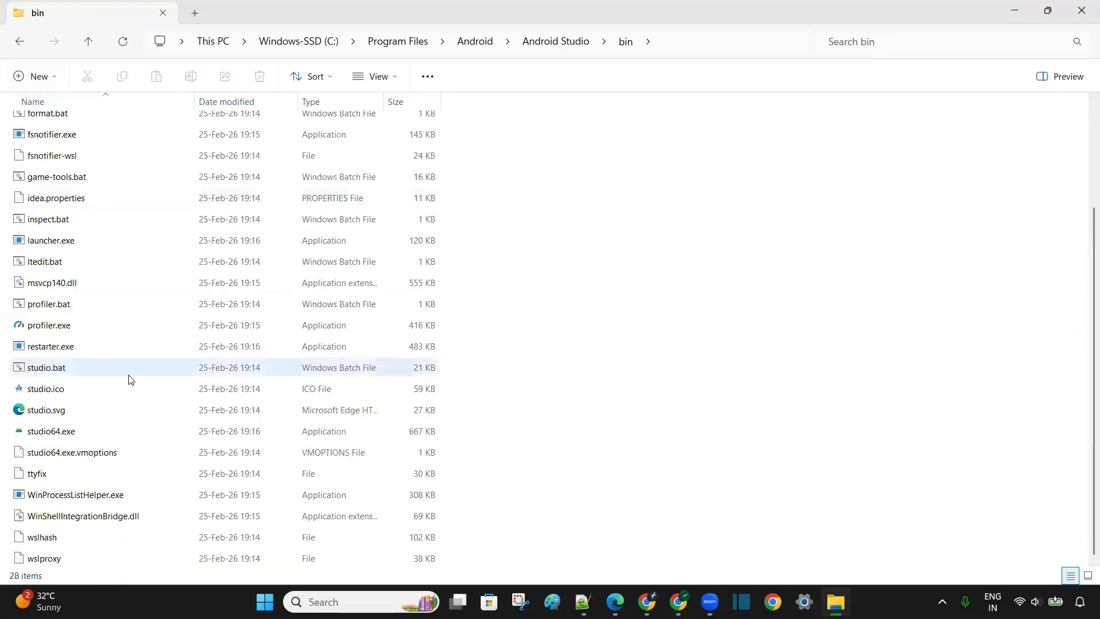
left_click(112, 437)
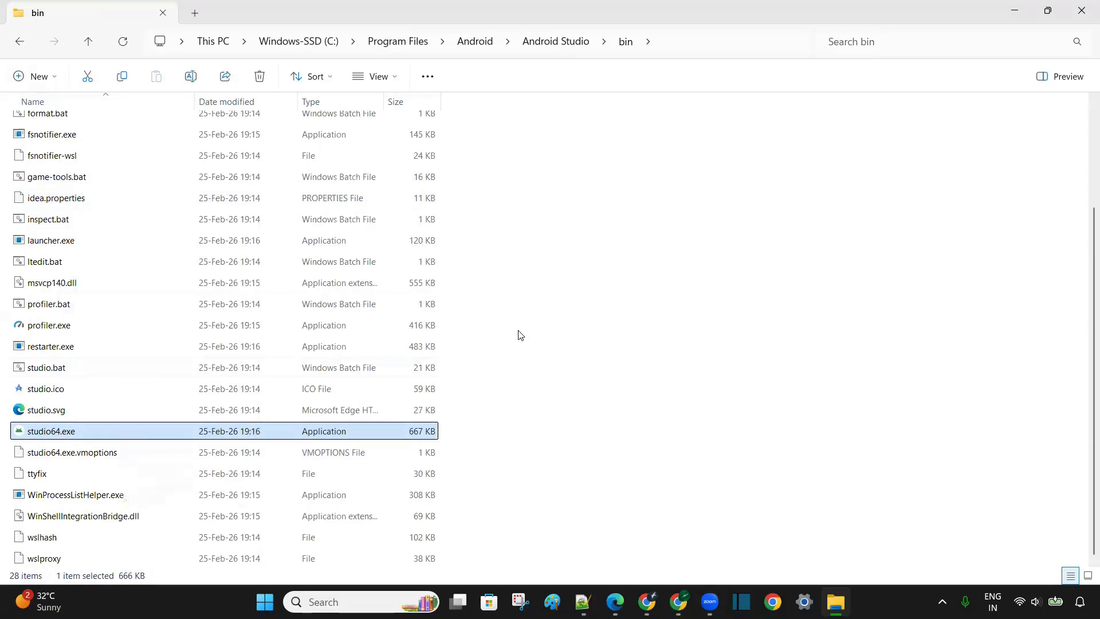
scroll(519, 334, "up", 3)
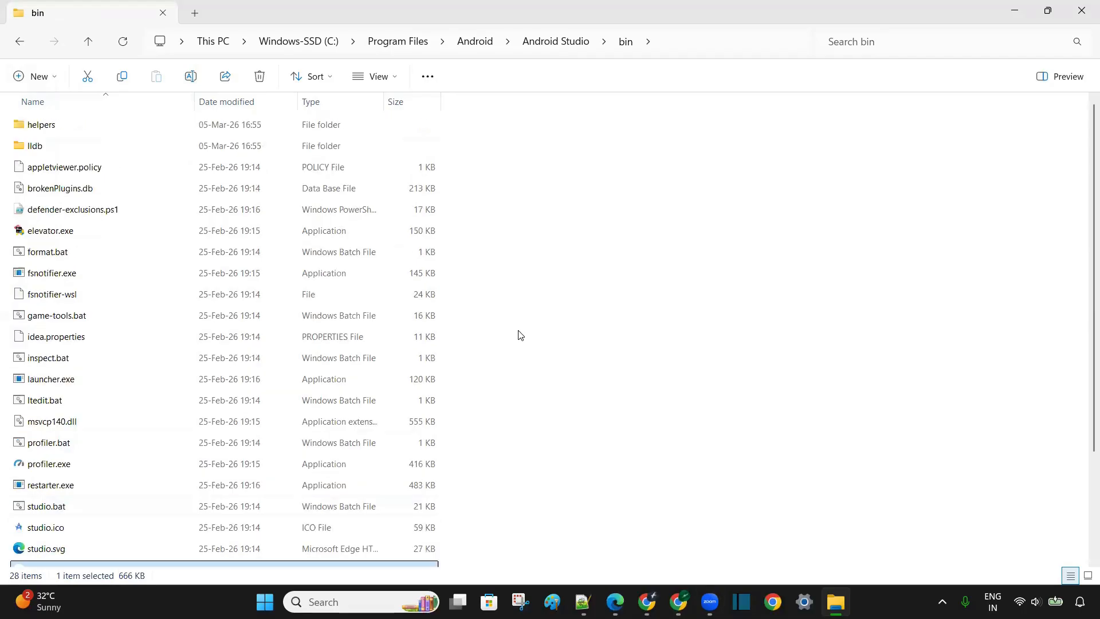
Copy the full path of the bin folder, C:\Program Files\Android\Android Studio\bin.
left_click(698, 46)
left_click(640, 36)
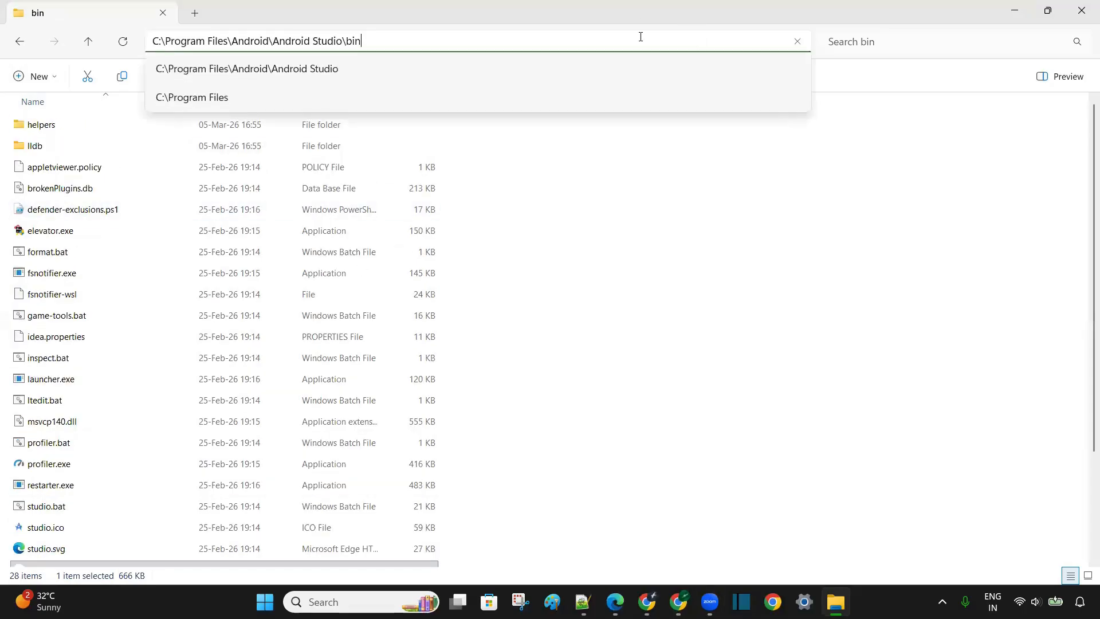
key("ctrl+a")
key("ctrl+c")
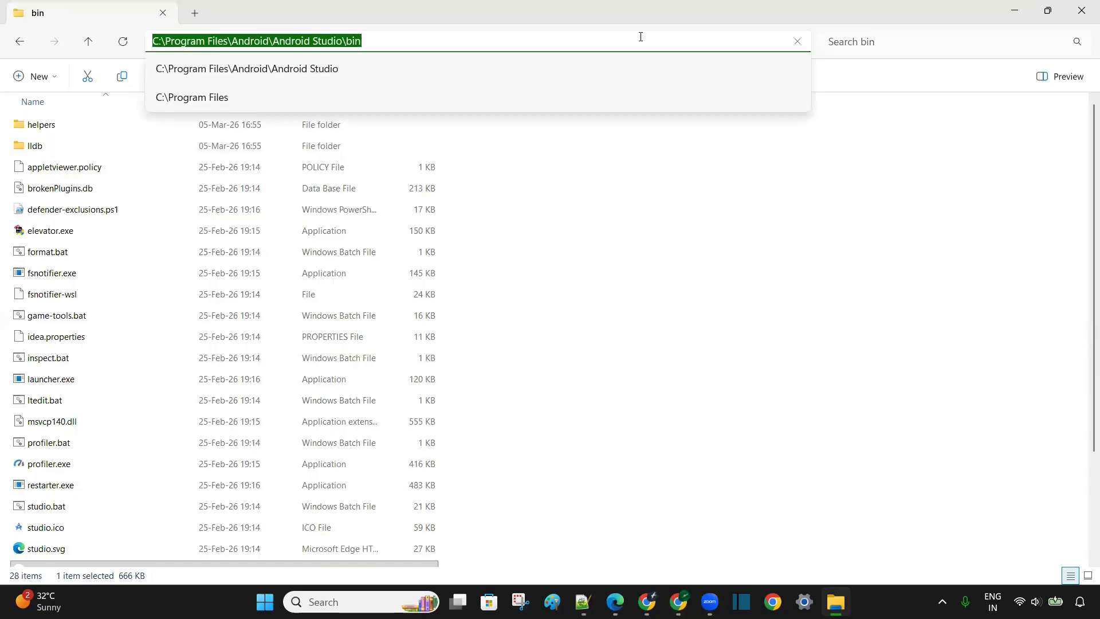
left_click(757, 368)
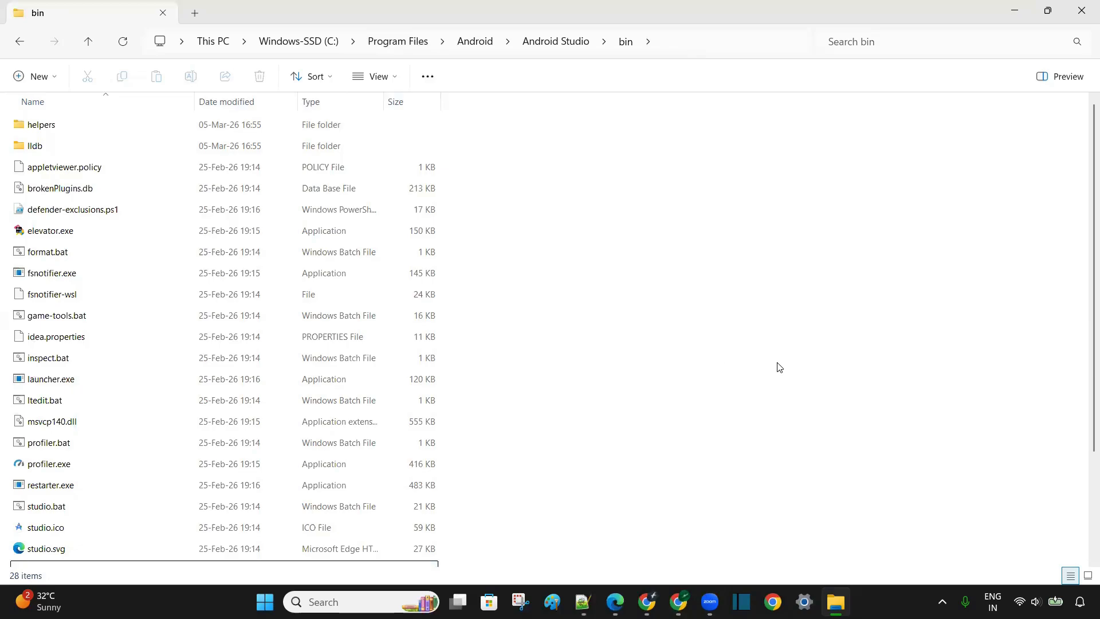
Run sysdm.cpl and open the Environment Variables from the advanced system properties.
key("super+r")
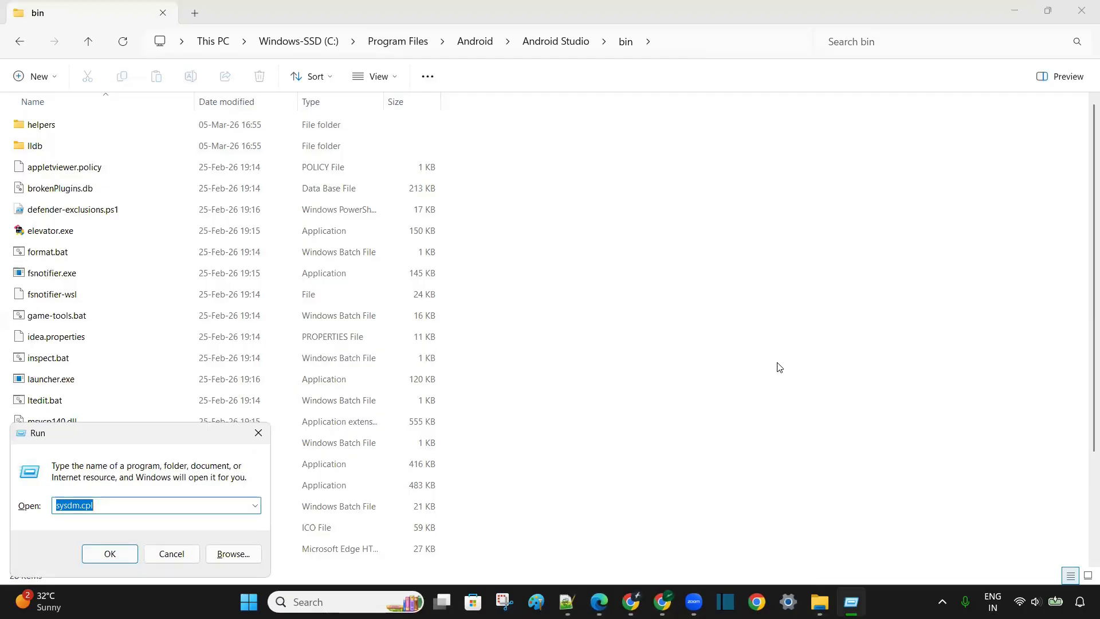
key("Return")
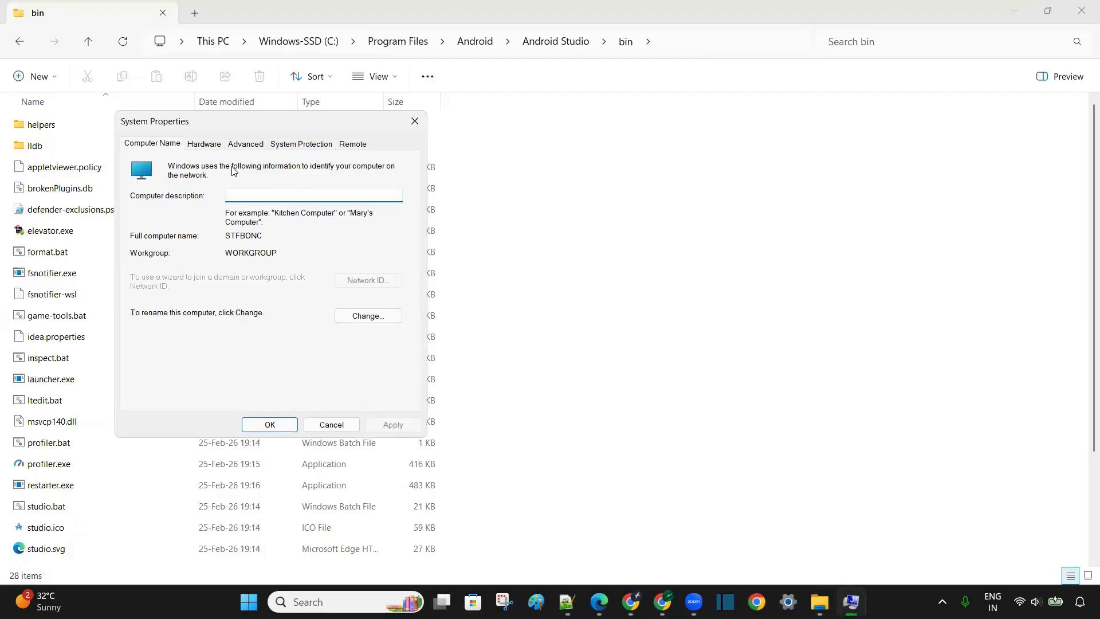
left_click(245, 146)
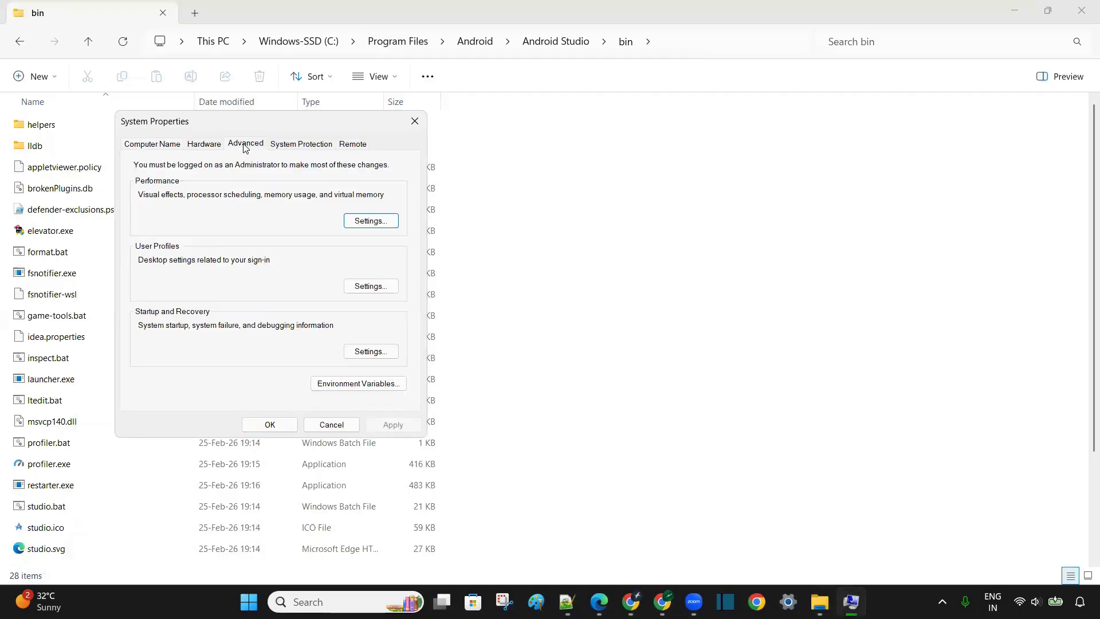
left_click(352, 384)
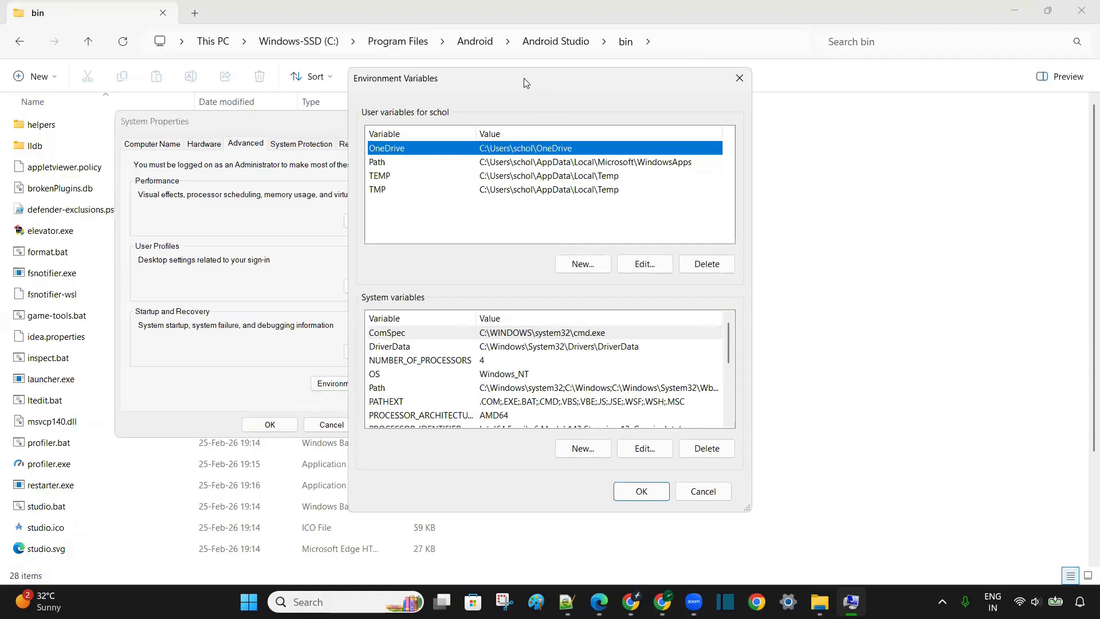
Add C:\Program Files\Android\Android Studio\bin as a new entry to the system Path variable.
left_click(403, 389)
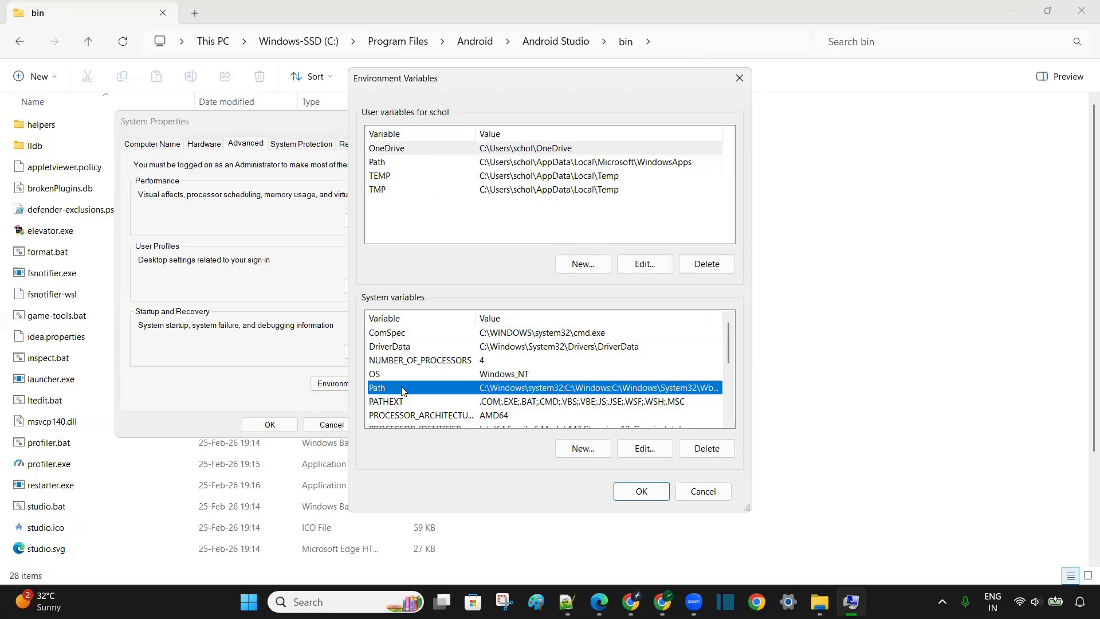
left_click(659, 450)
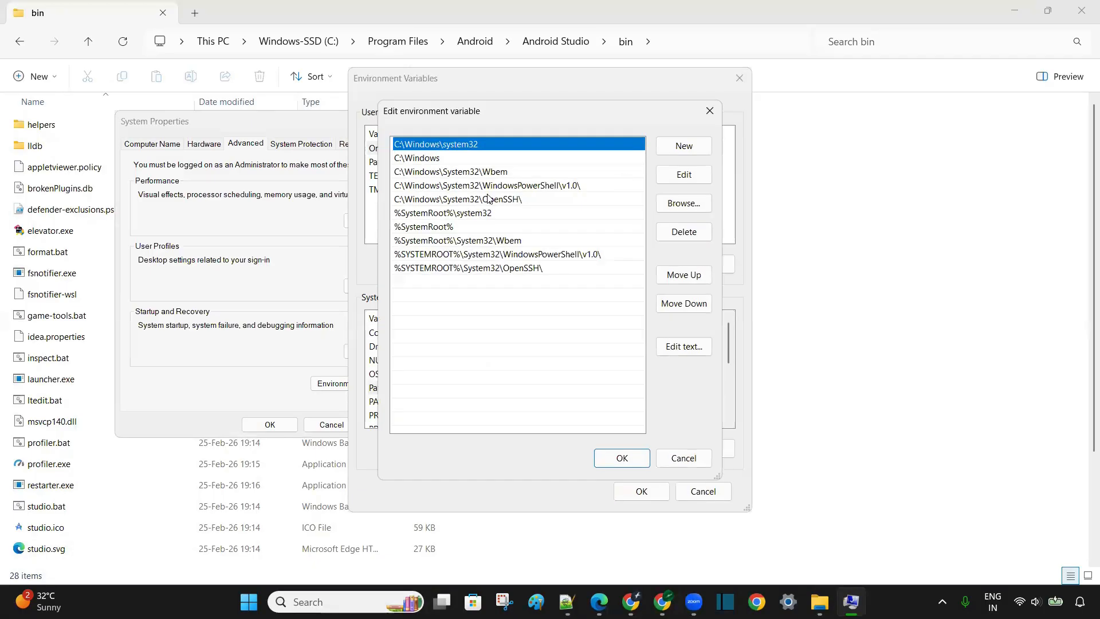
left_click(664, 144)
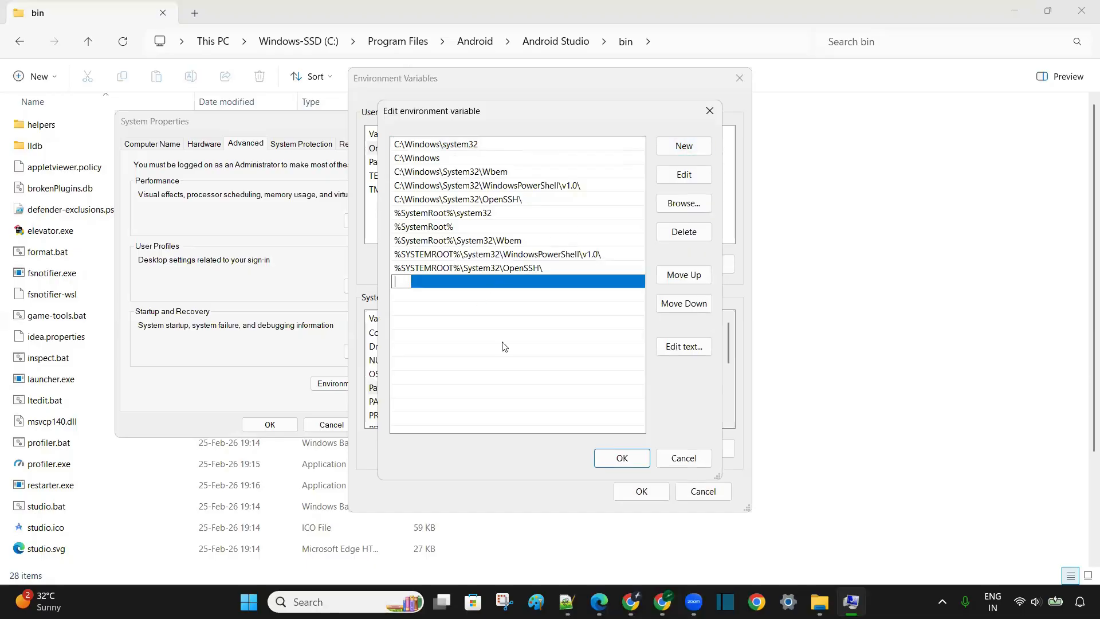
key("ctrl+v")
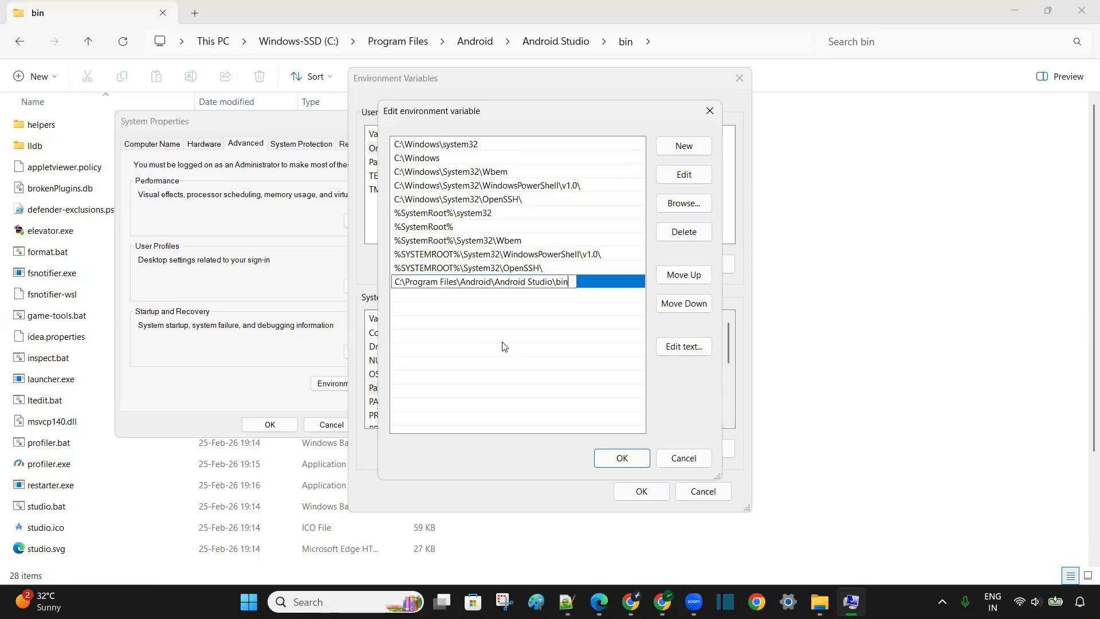
left_click(622, 459)
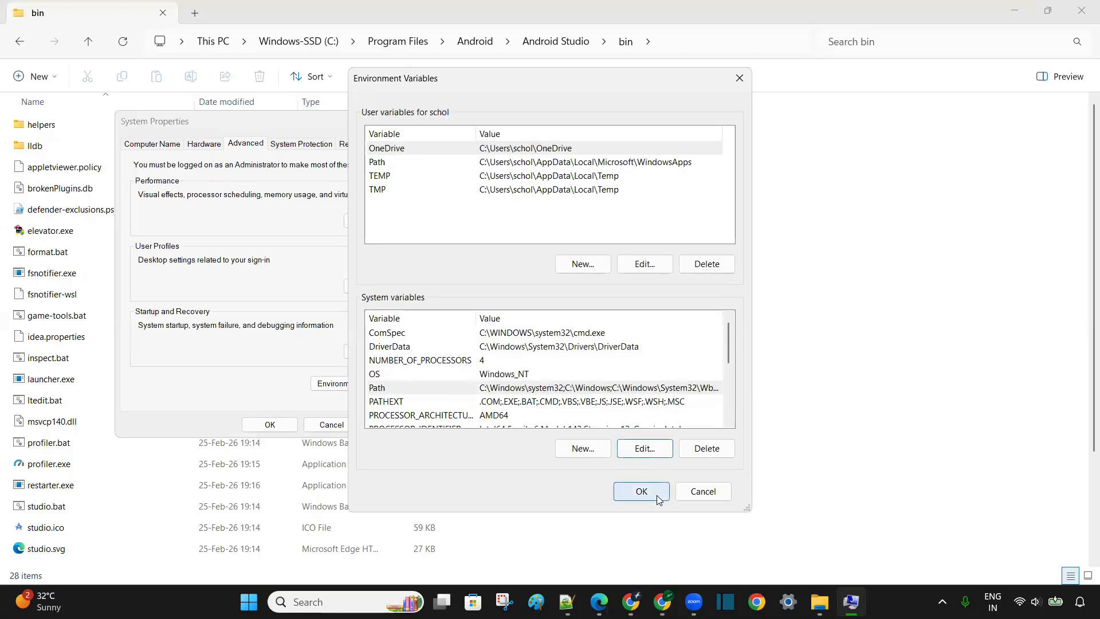
Save the environment variable changes and close the system properties.
left_click(656, 493)
left_click(271, 423)
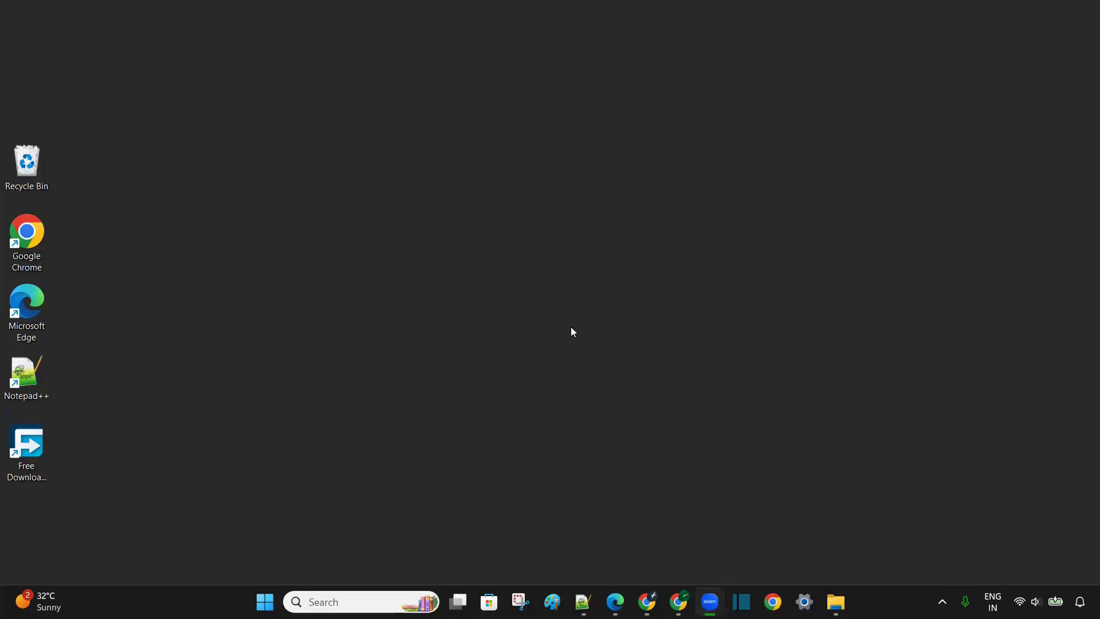
Launch Android Studio by running studio64 from a Command Prompt, and decline to send usage statistics.
key("super+r")
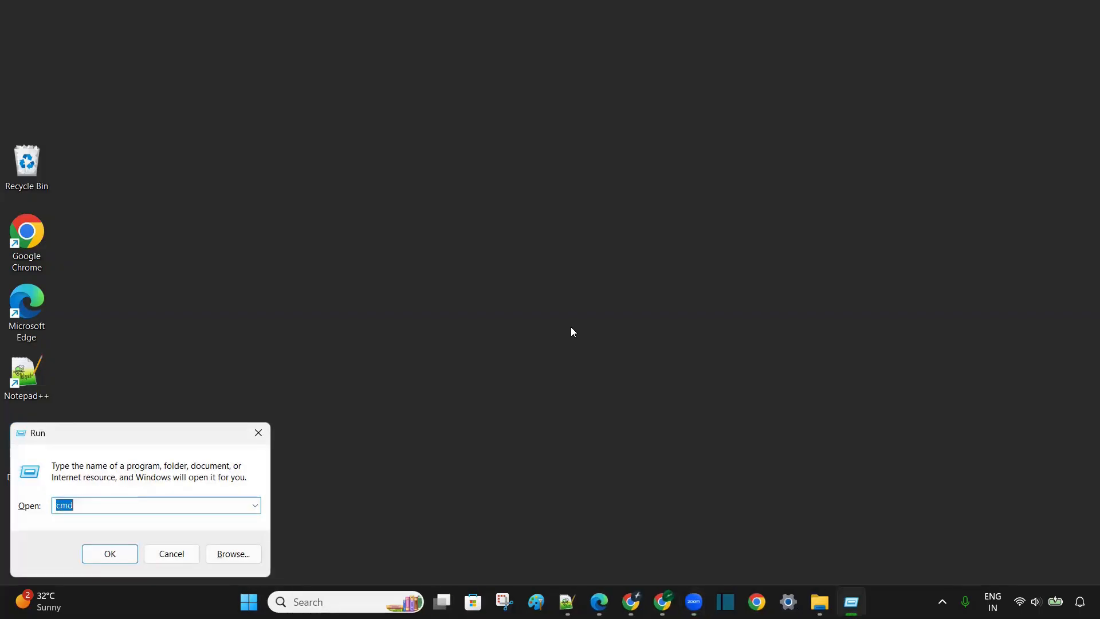
key("Return")
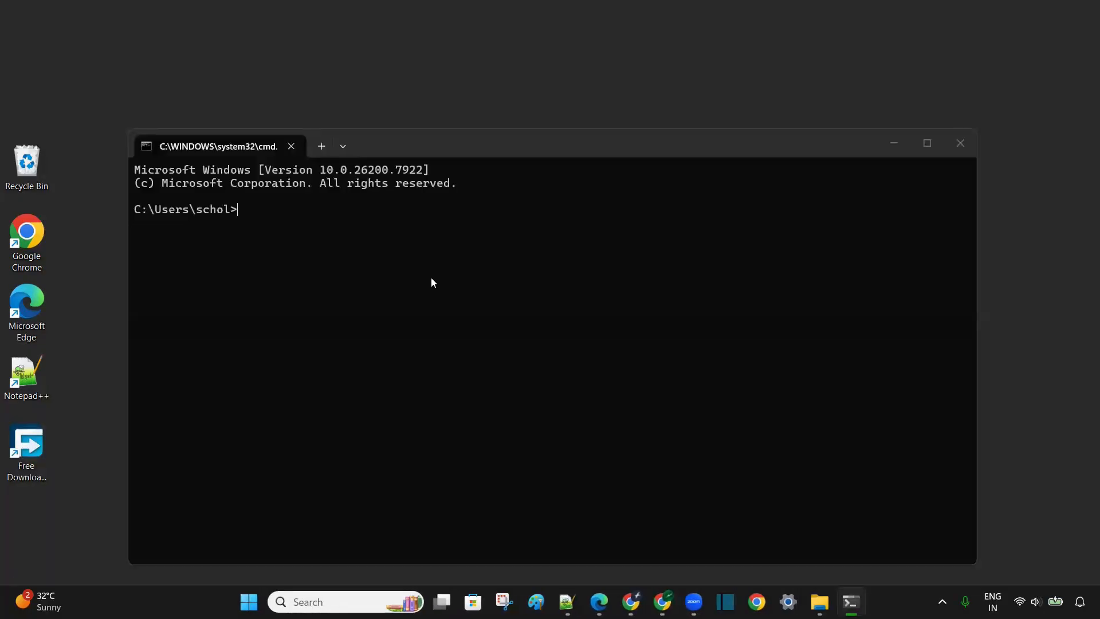
type("studio64")
key("Return")
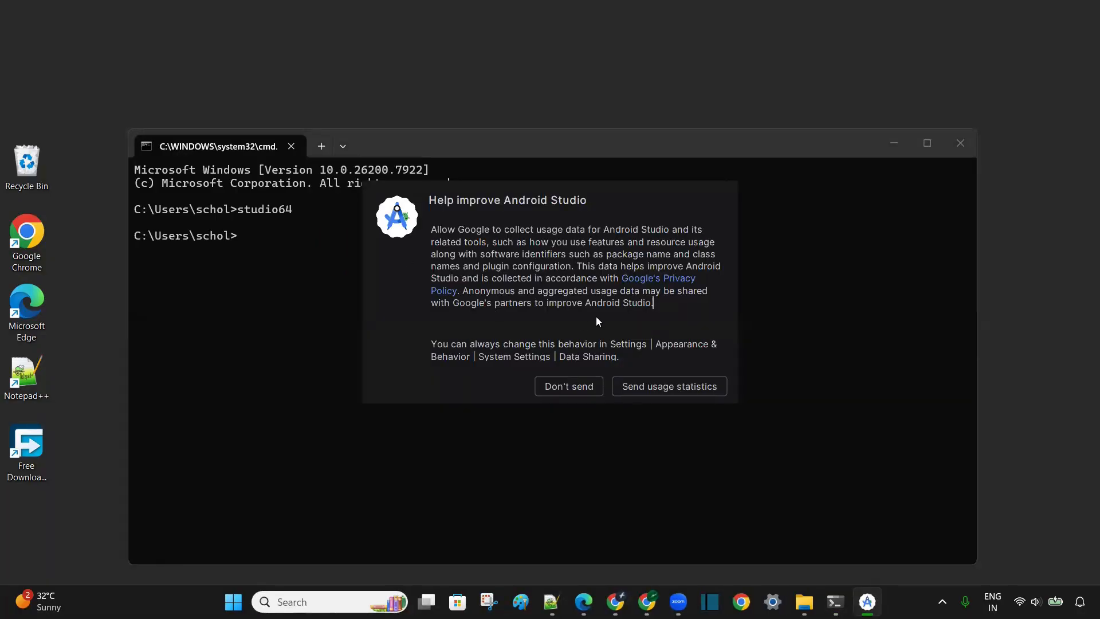
left_click(568, 386)
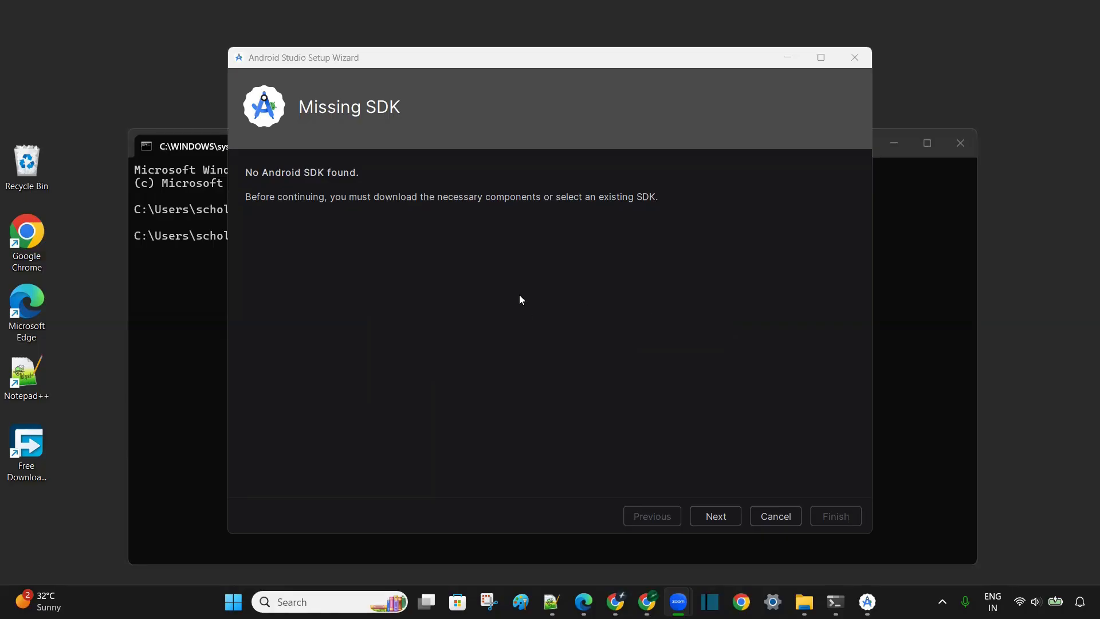
Install the missing Android SDK with the default components and location, accepting the android-sdk-license, and finish the setup wizard.
left_click(710, 515)
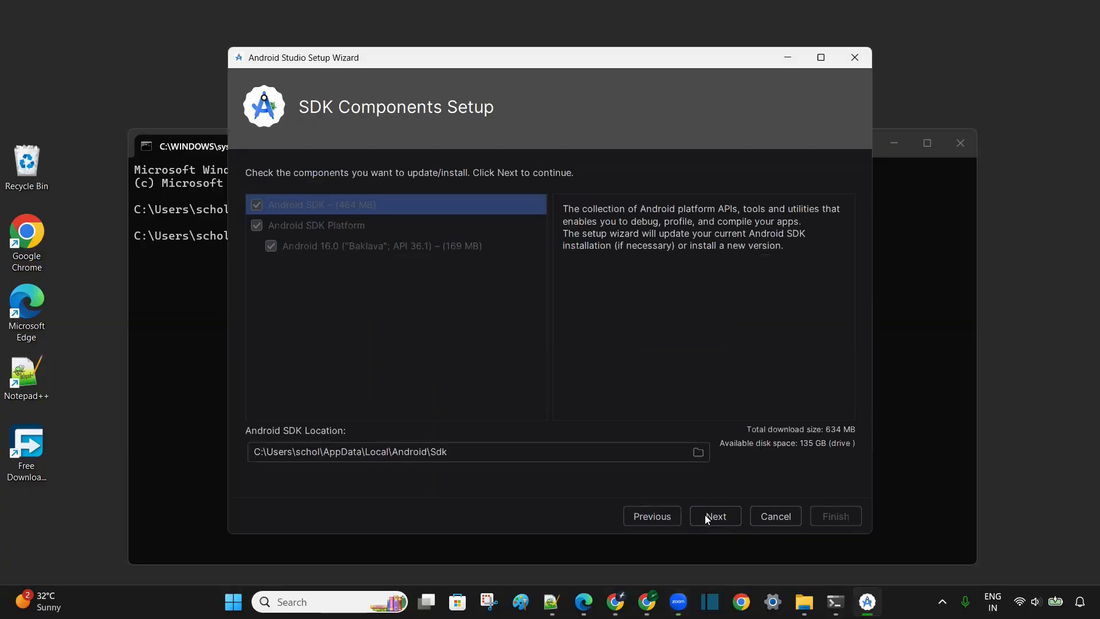
left_click(709, 513)
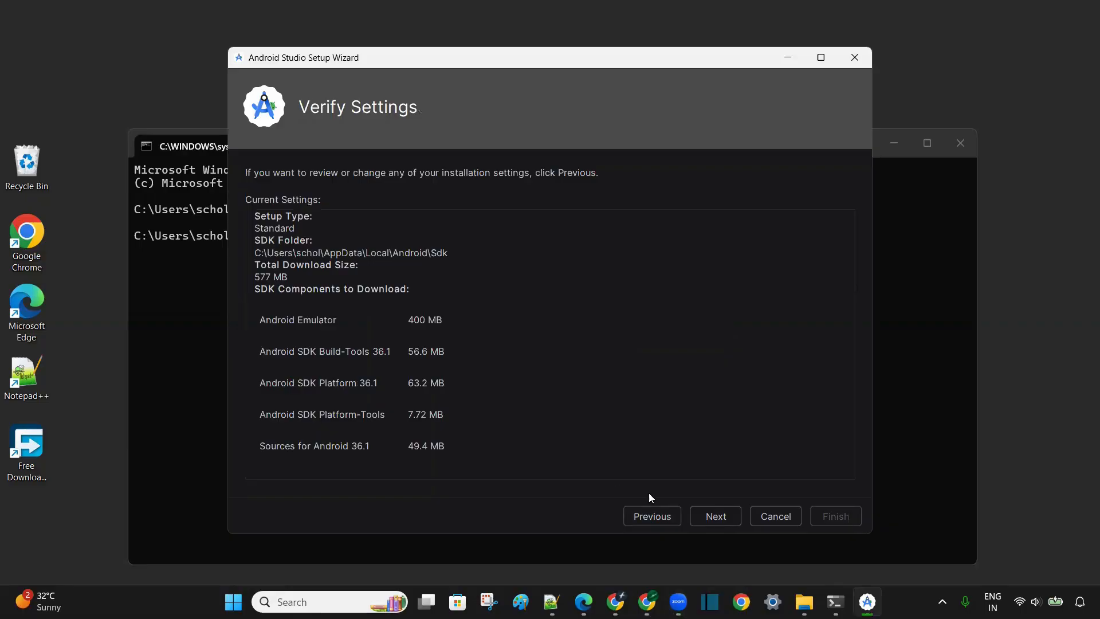
left_click(705, 514)
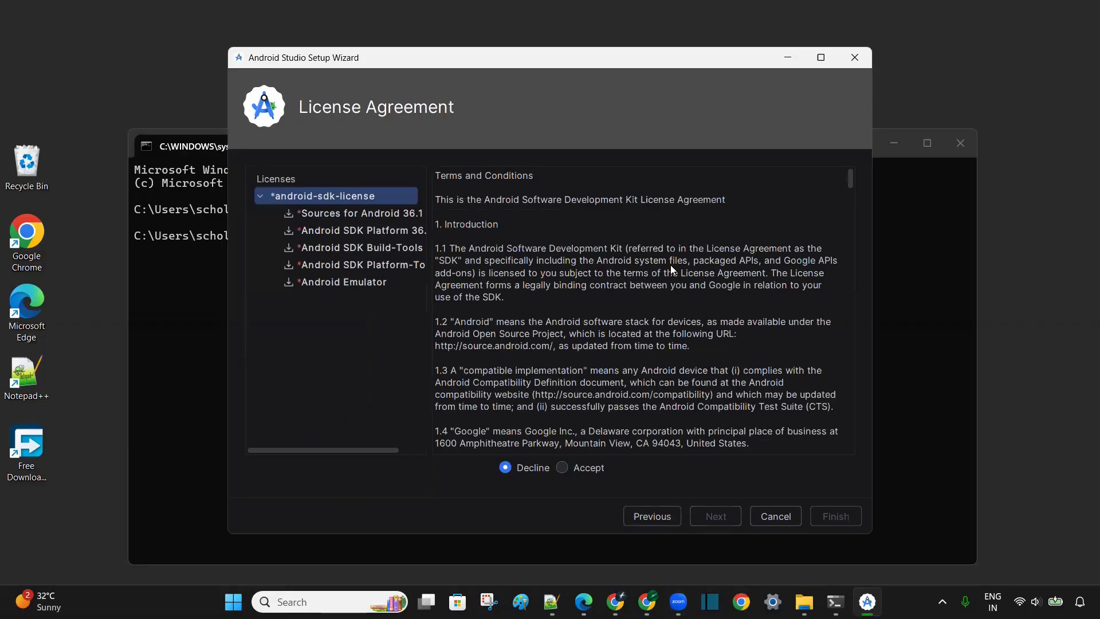
left_click(575, 468)
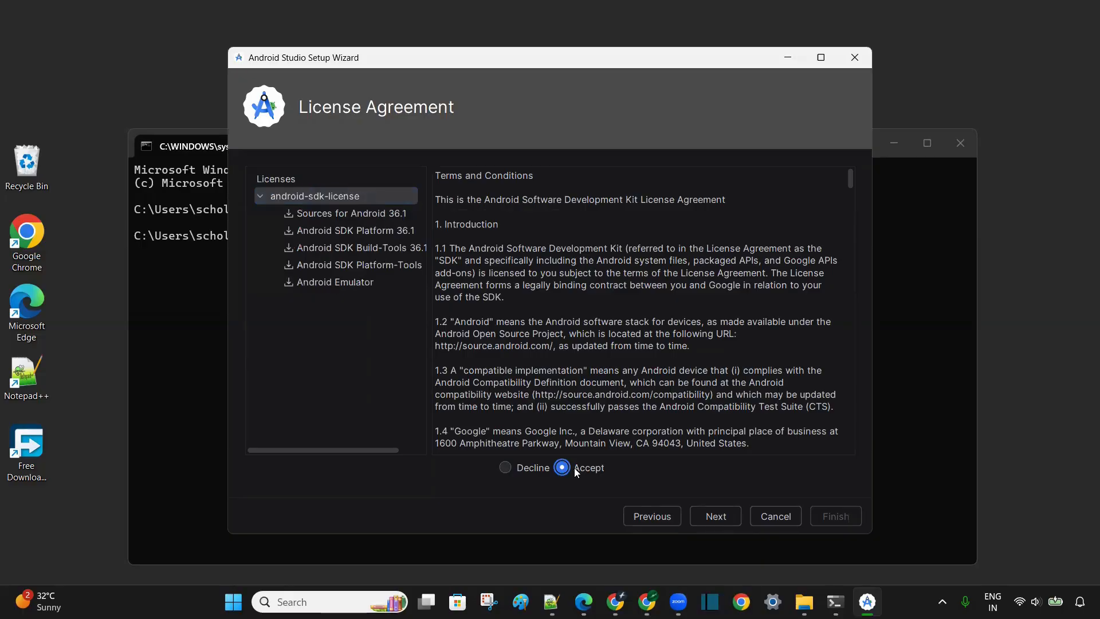
left_click(716, 517)
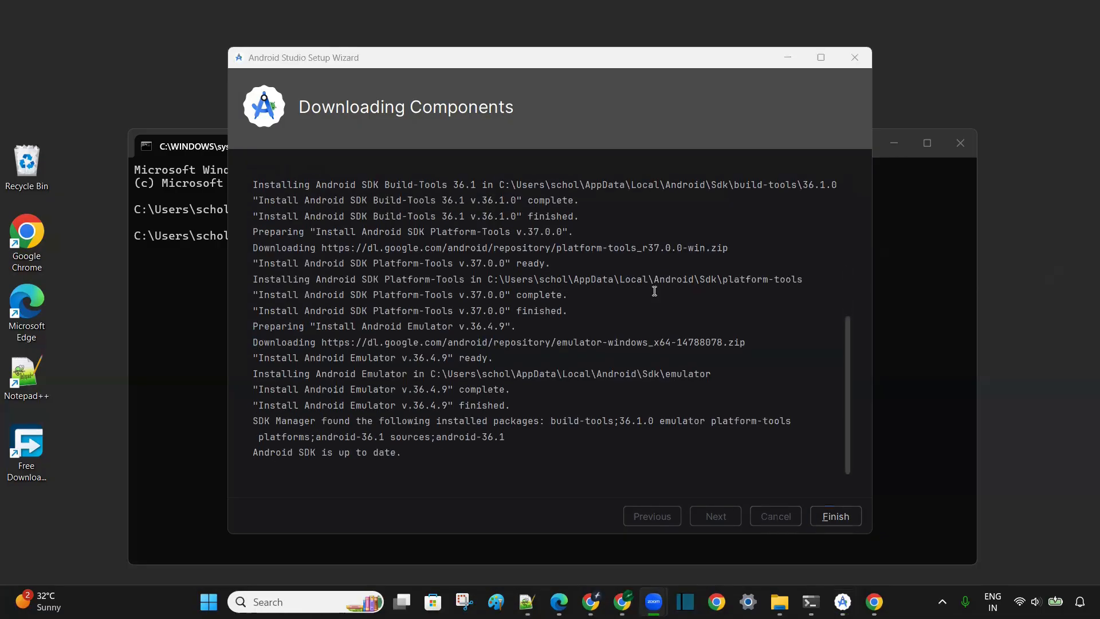
left_click(836, 517)
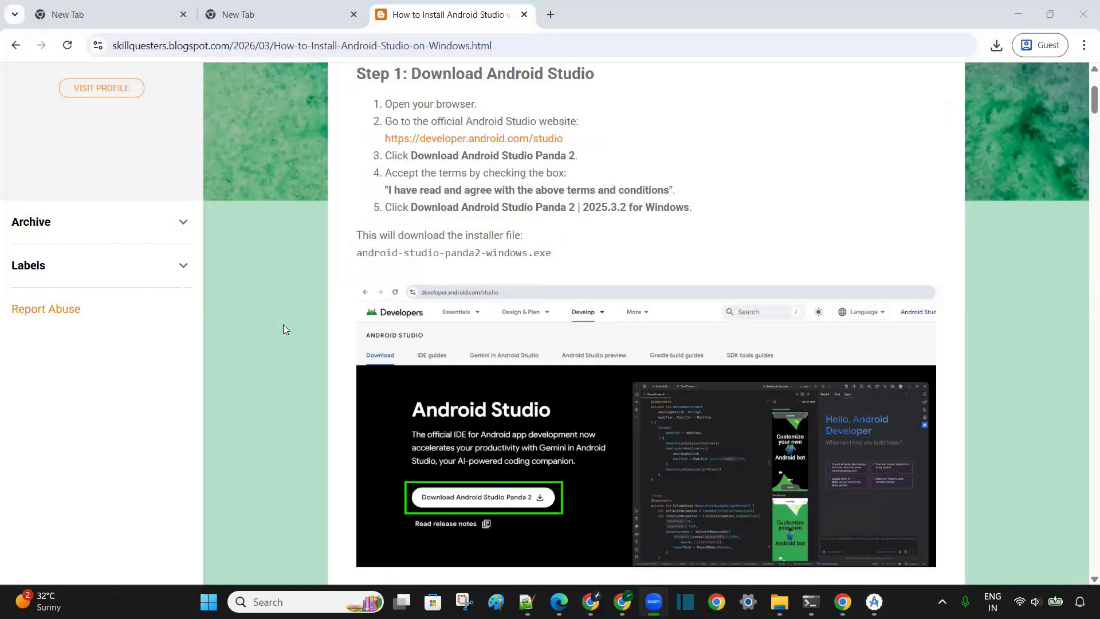
Review the download and installation steps in the blog guide on installing Android Studio on Windows.
scroll(283, 324, "down", 5)
scroll(283, 325, "down", 6)
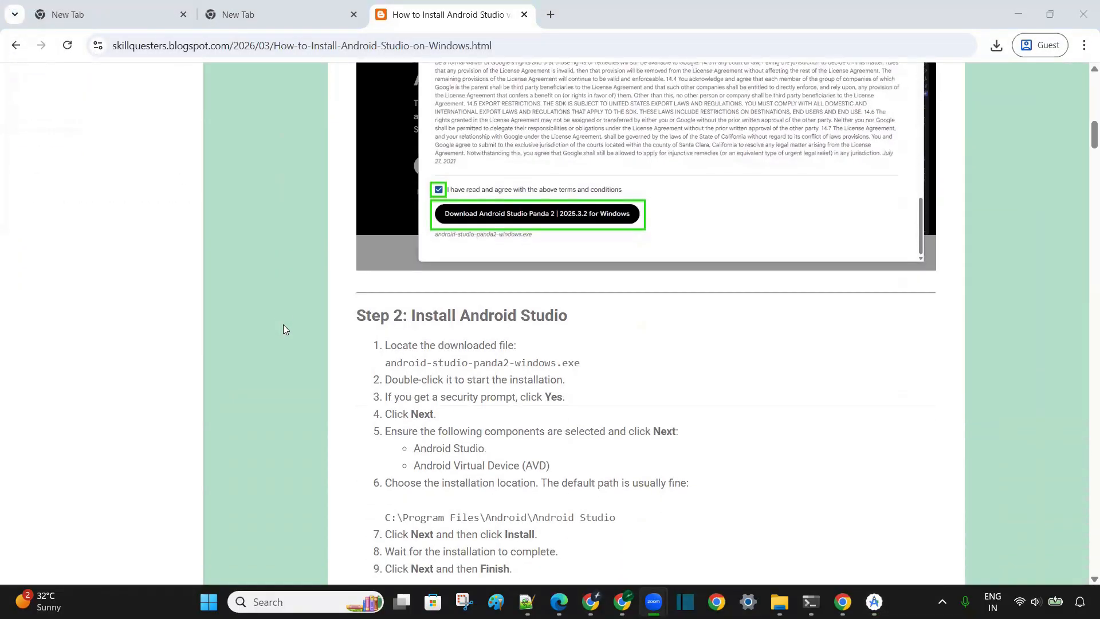
scroll(285, 329, "down", 8)
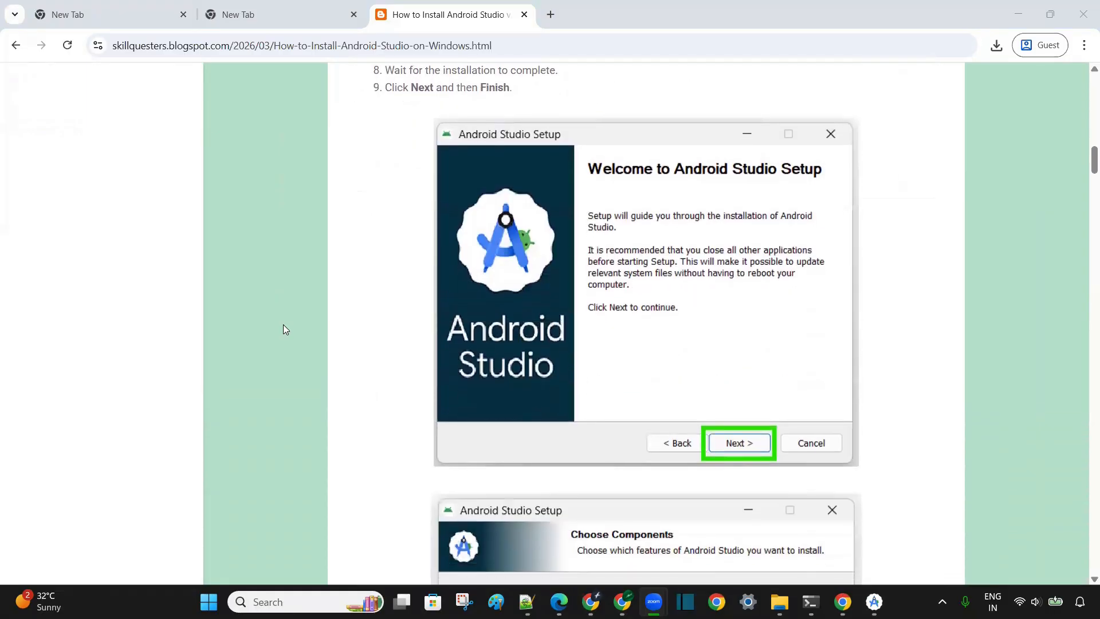
scroll(283, 325, "down", 12)
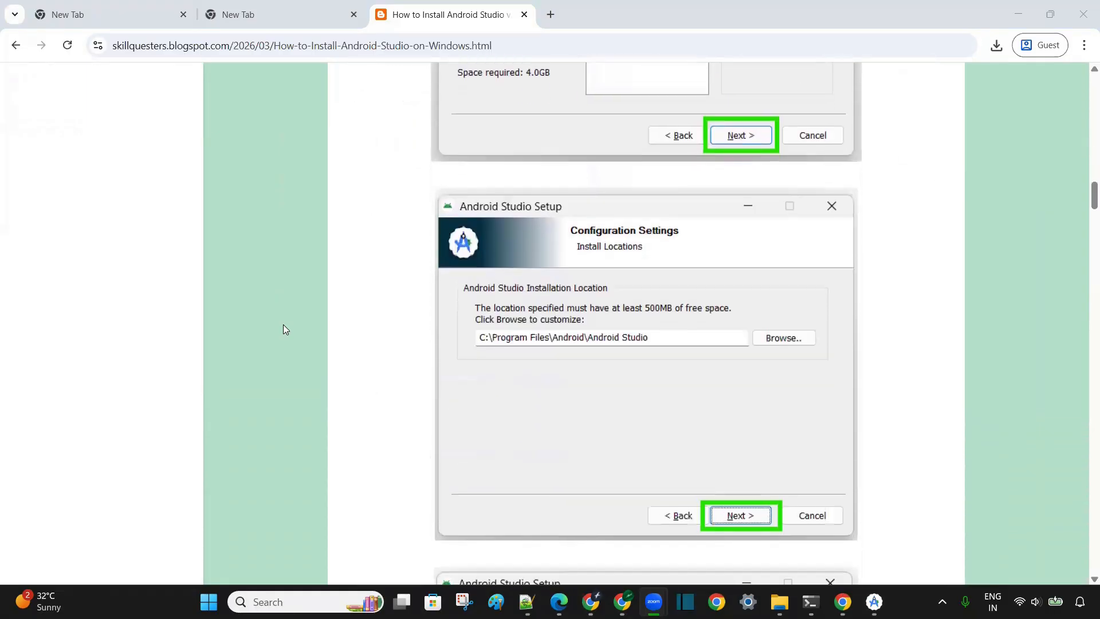
scroll(283, 329, "down", 13)
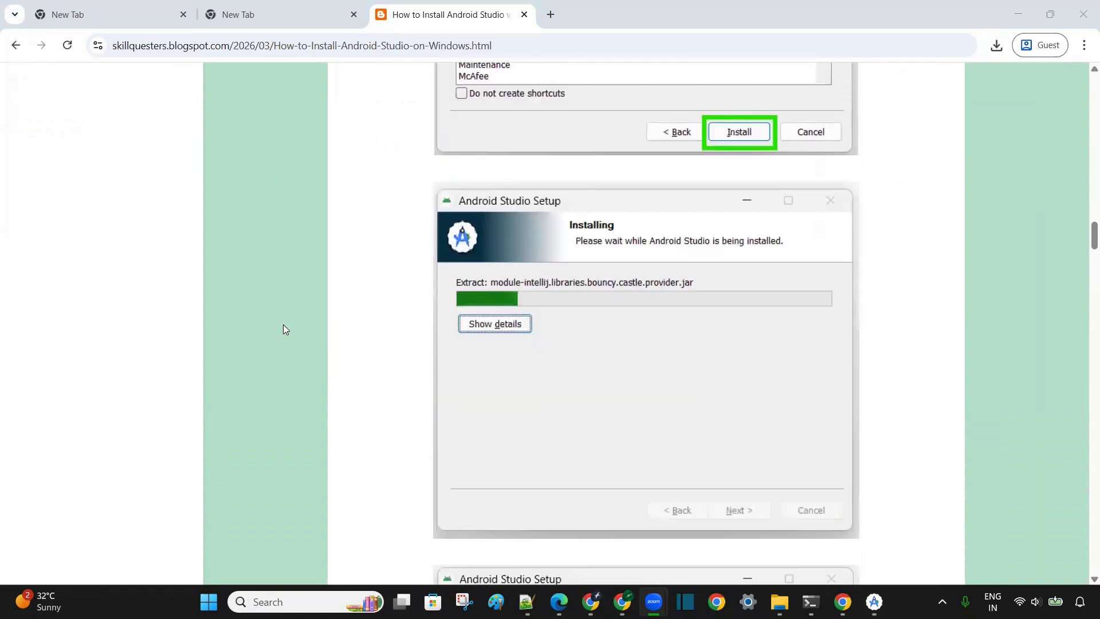
scroll(283, 328, "down", 13)
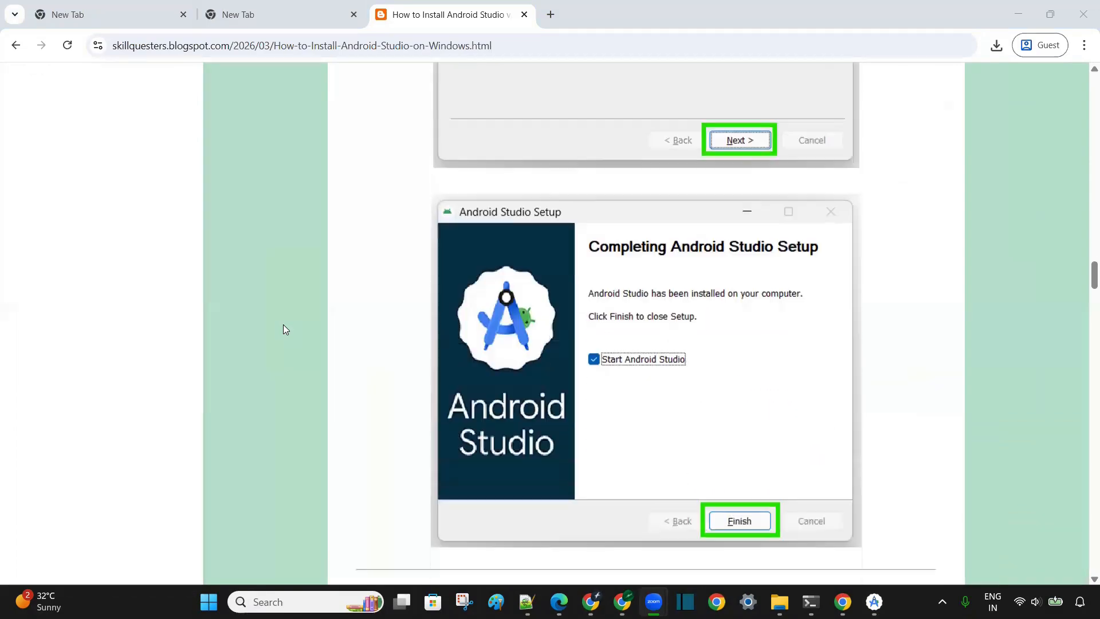